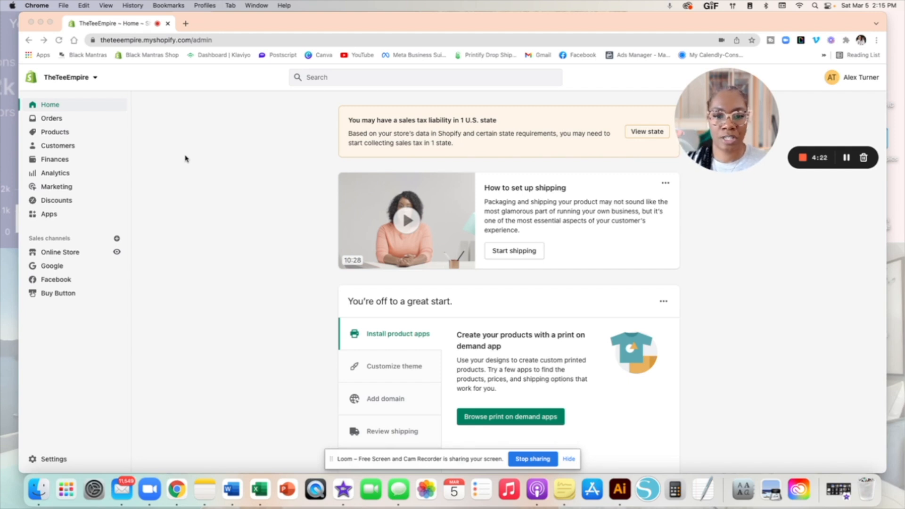
Step: Focus the browser and scroll up and down through the current admin page
scroll(185, 159, "down", 1)
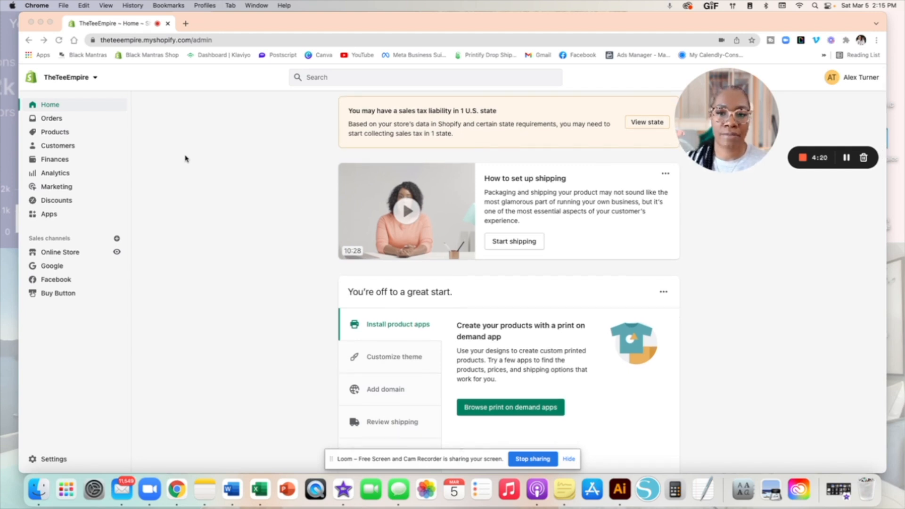
scroll(185, 159, "up", 1)
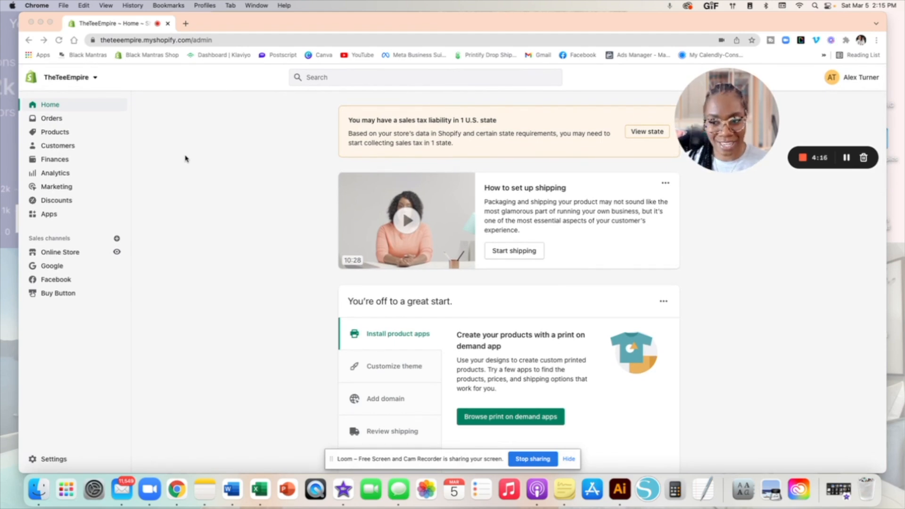
scroll(185, 159, "down", 1)
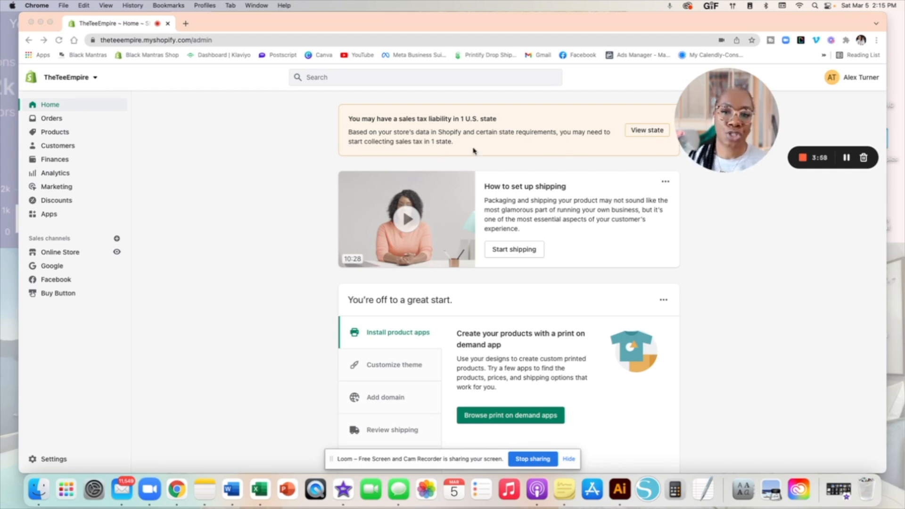
left_click(246, 260)
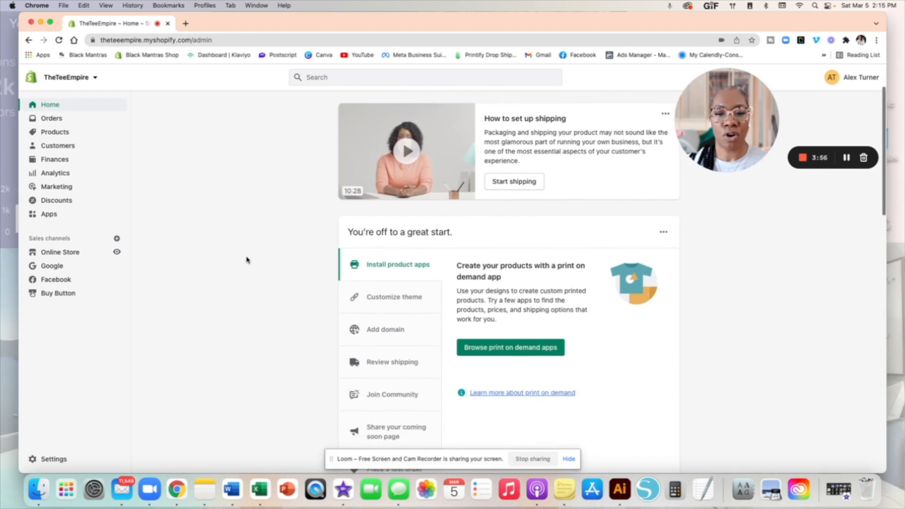
scroll(247, 261, "down", 3)
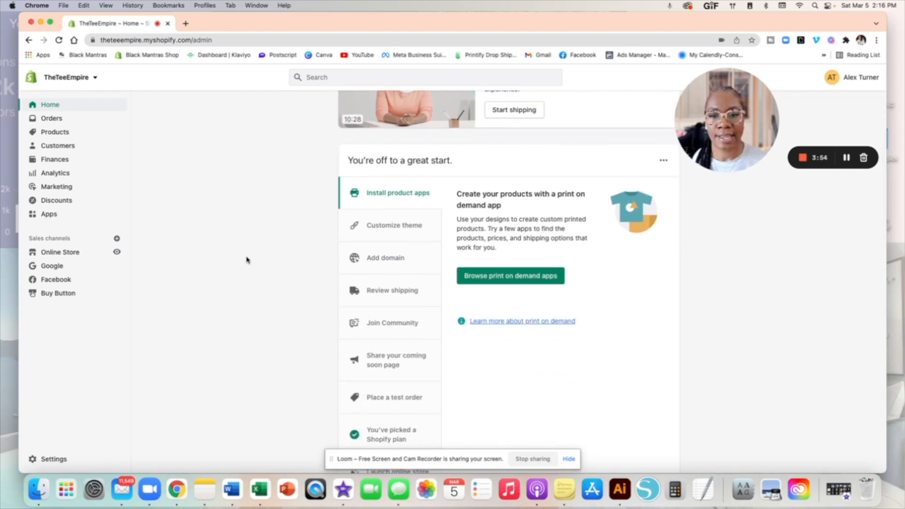
scroll(246, 261, "down", 2)
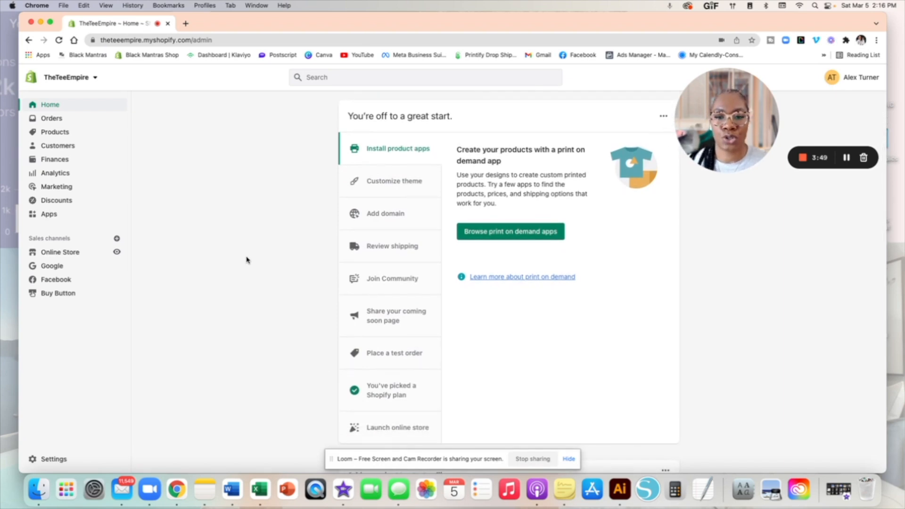
scroll(246, 260, "down", 3)
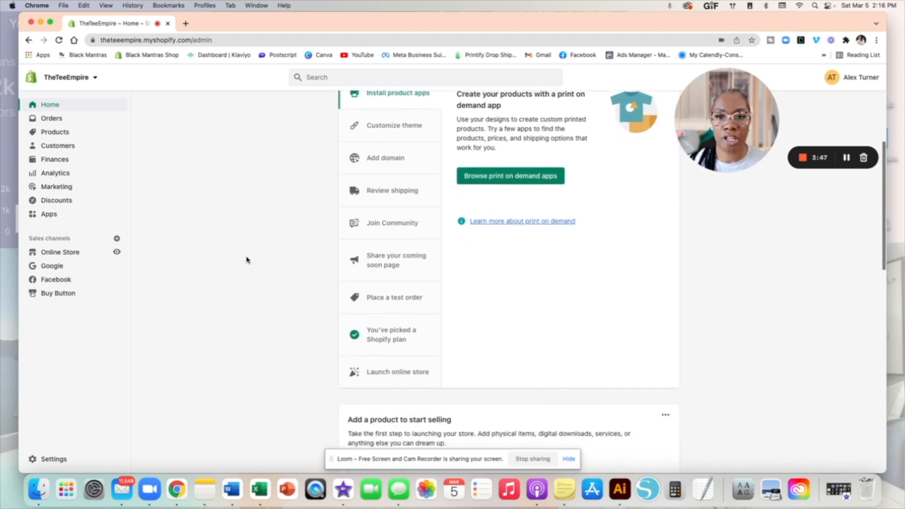
scroll(246, 260, "down", 1)
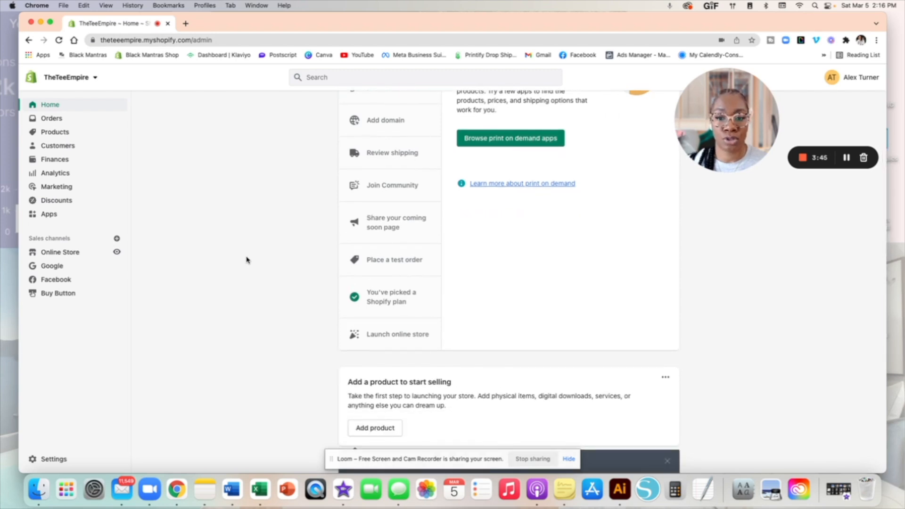
scroll(246, 260, "up", 1)
scroll(247, 261, "down", 4)
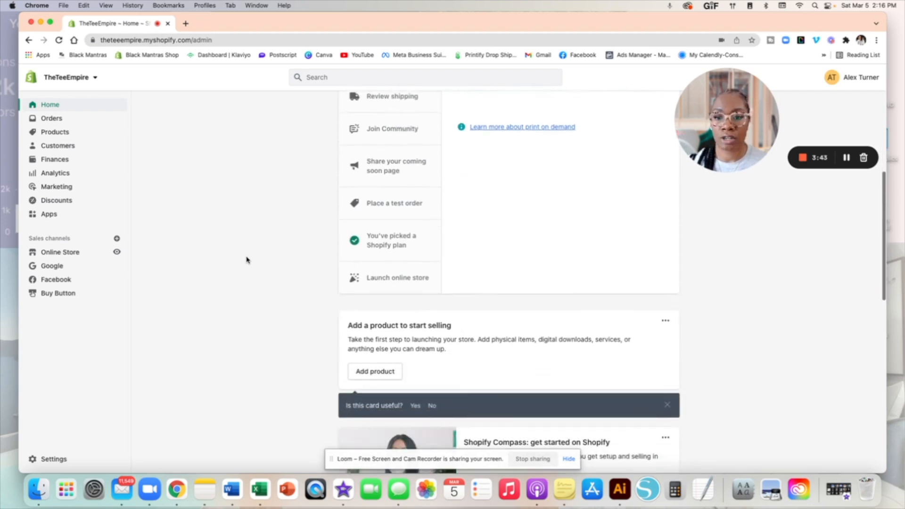
scroll(246, 260, "down", 3)
scroll(246, 261, "down", 4)
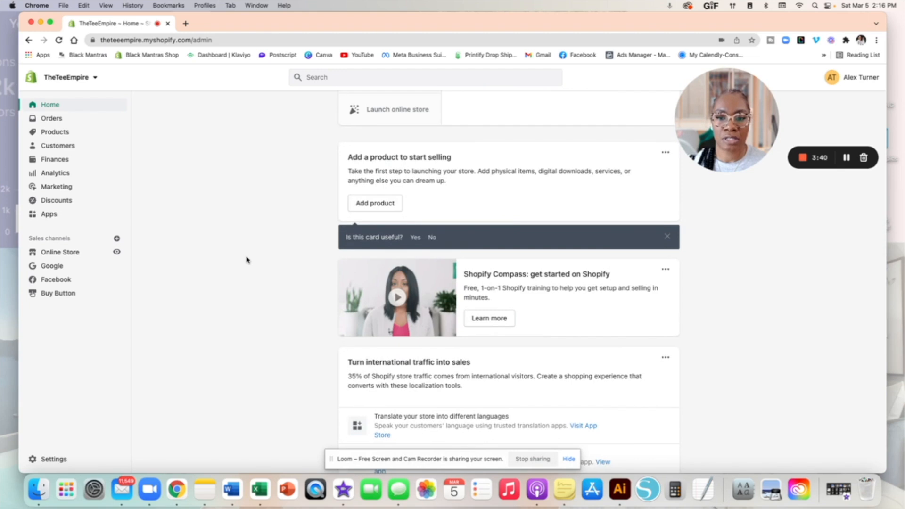
scroll(293, 289, "up", 13)
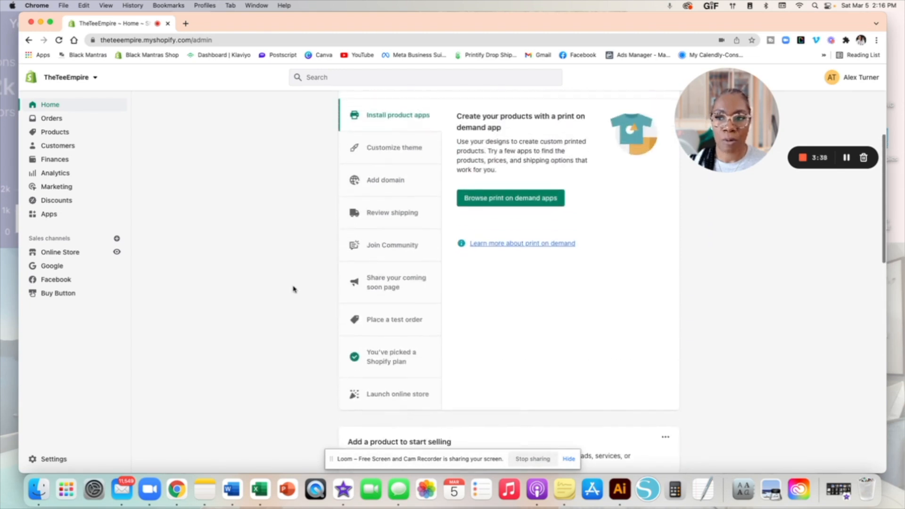
scroll(294, 289, "up", 5)
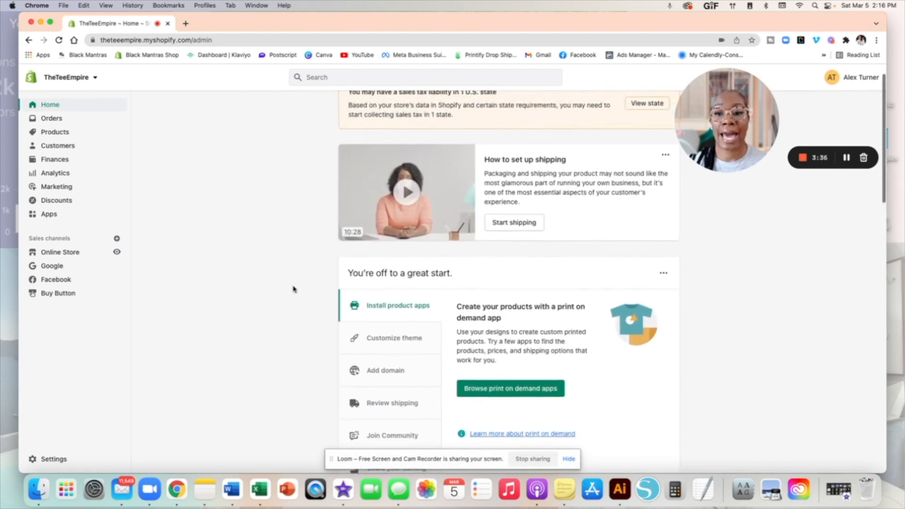
scroll(265, 272, "up", 1)
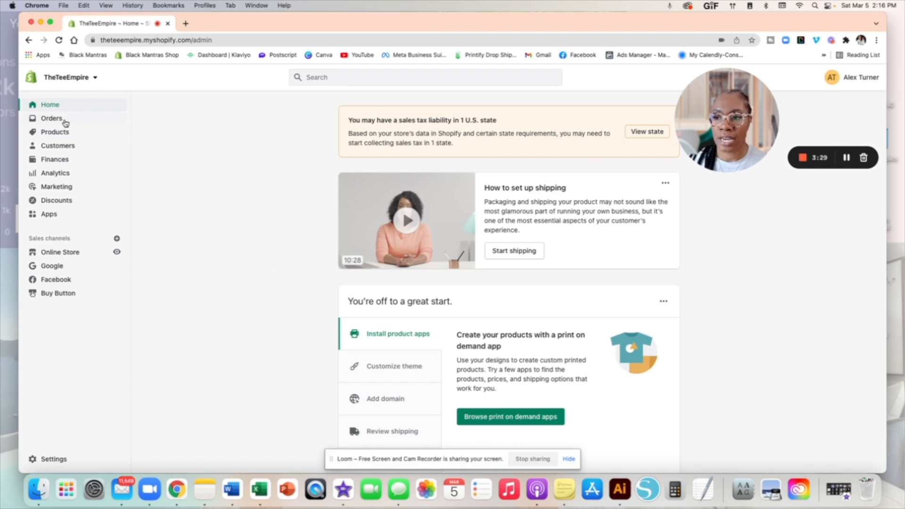
scroll(61, 123, "down", 1)
scroll(59, 156, "down", 1)
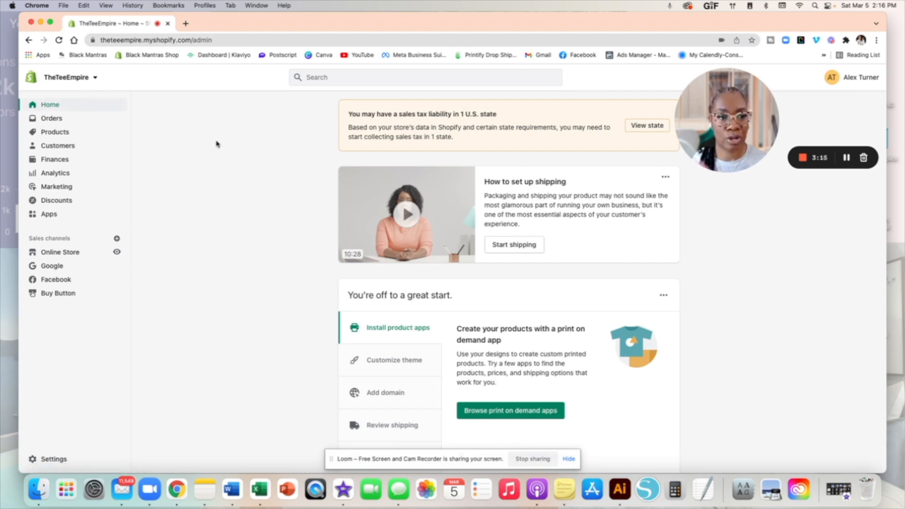
Step: Check the empty Orders and Drafts pages, then finish on the empty Products page
left_click(53, 122)
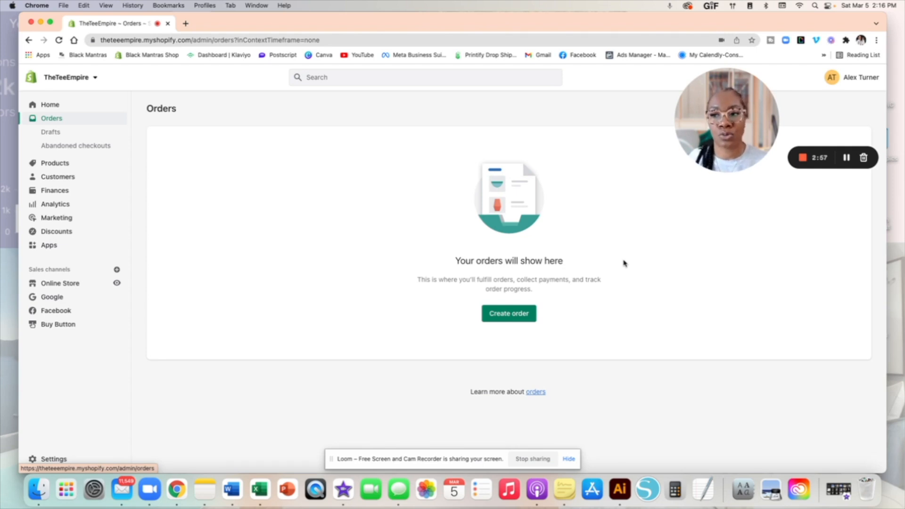
left_click(54, 133)
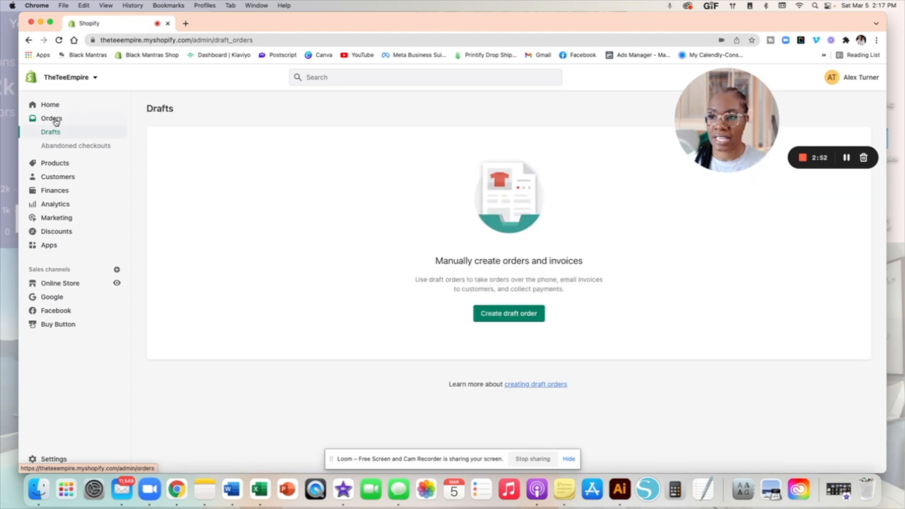
left_click(52, 119)
left_click(54, 163)
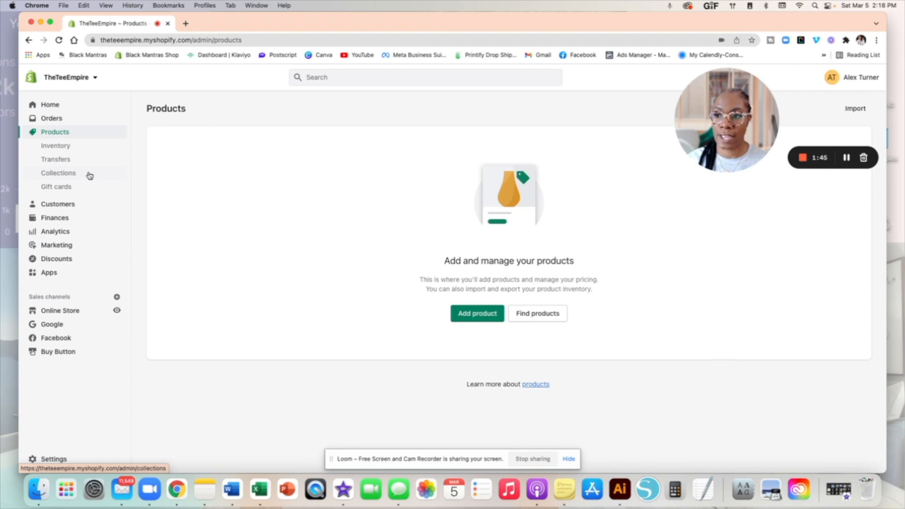
Step: Go to the Customers page from the admin sidebar
left_click(76, 203)
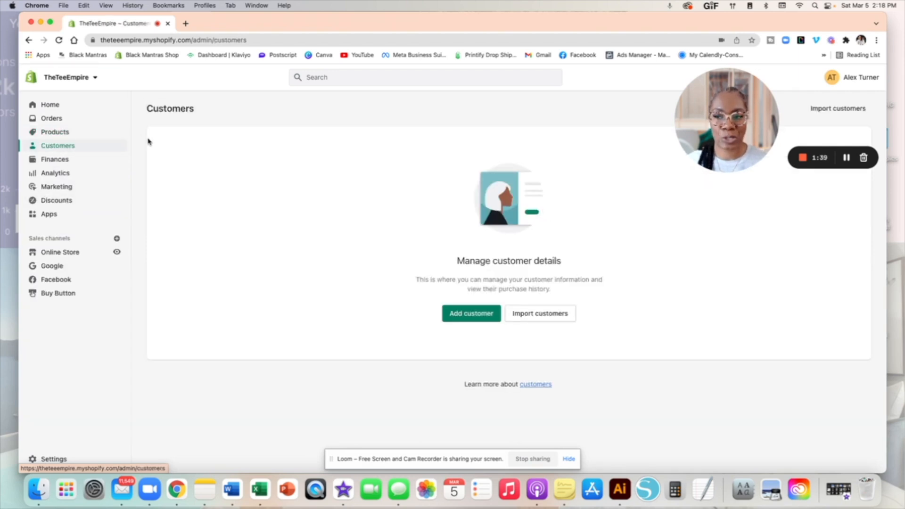
Step: Open the Finances overview from the sidebar
left_click(78, 159)
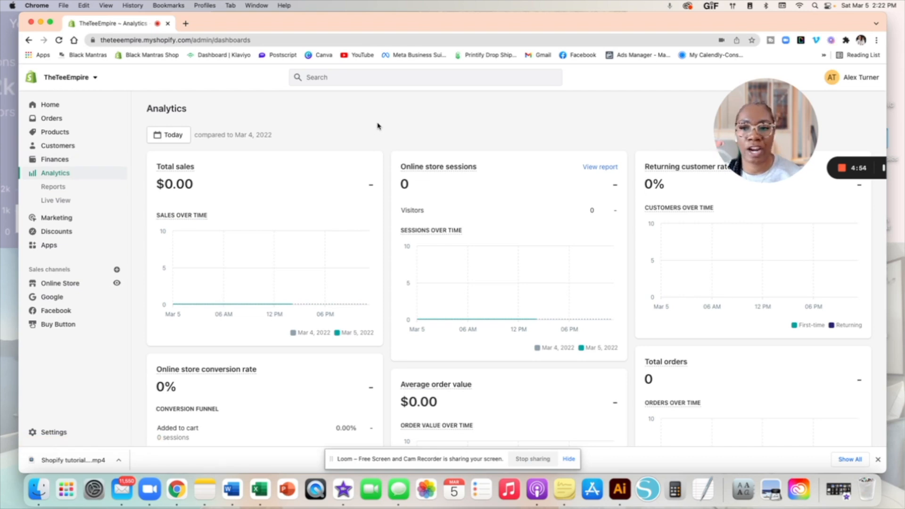
Step: Close Chrome's downloads bar at the bottom of the window
scroll(376, 125, "down", 2)
left_click_drag(773, 115, 796, 112)
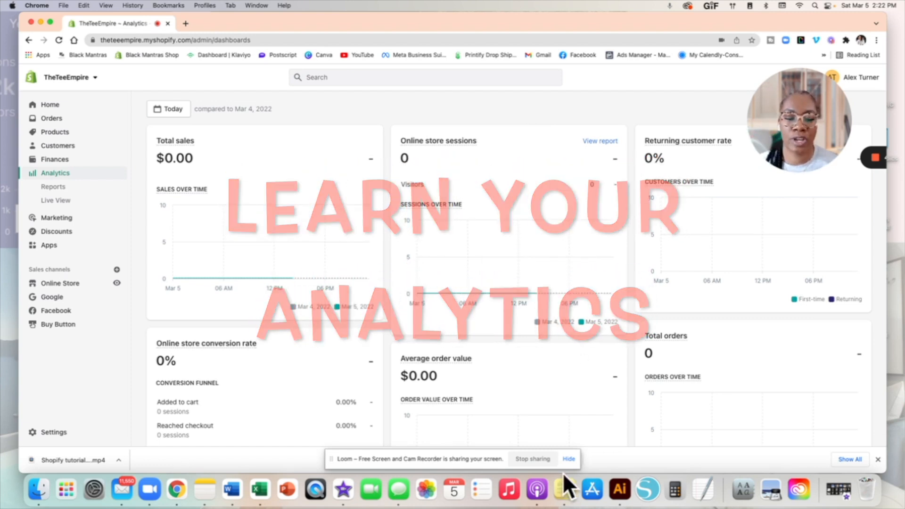
left_click(568, 461)
left_click(568, 460)
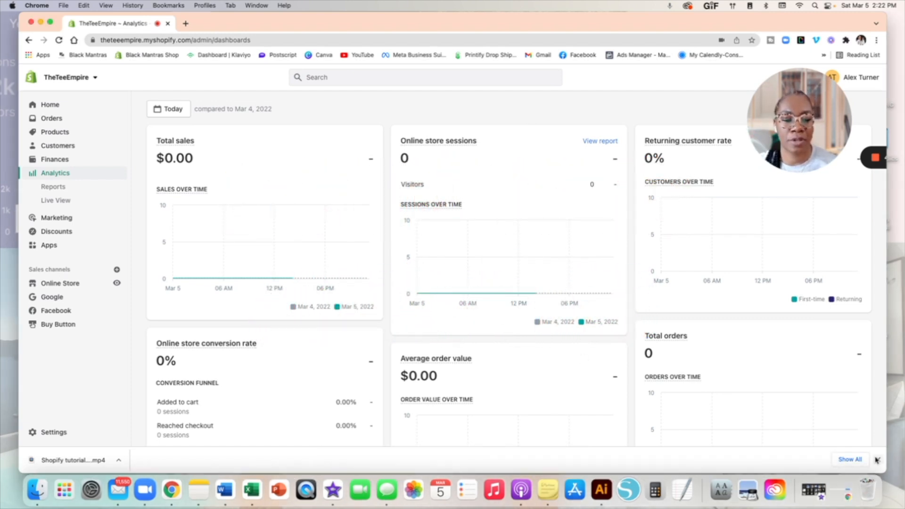
left_click(878, 459)
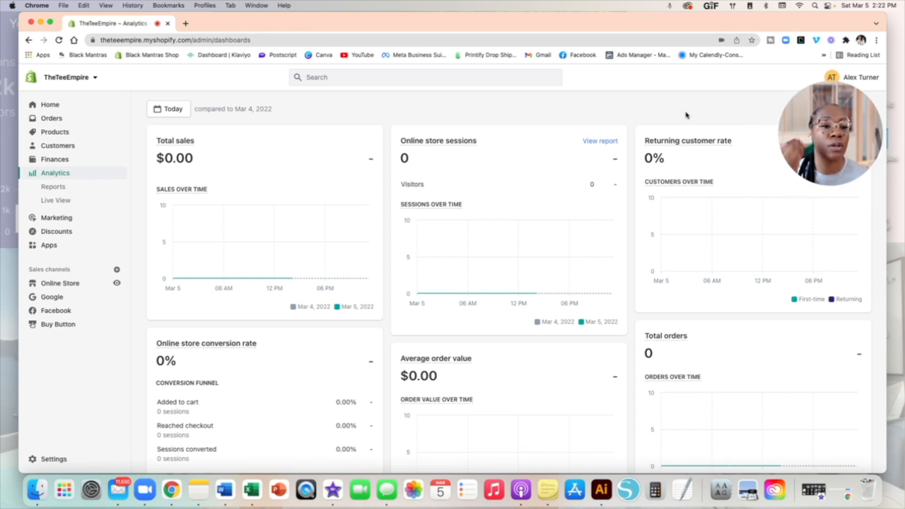
Step: Scroll through all the Analytics dashboard cards and back to the top
scroll(283, 259, "down", 5)
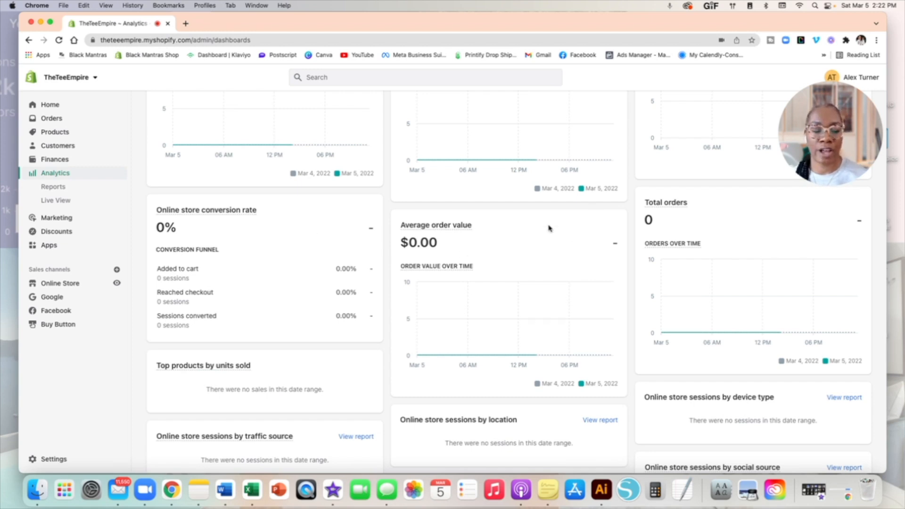
scroll(479, 247, "down", 5)
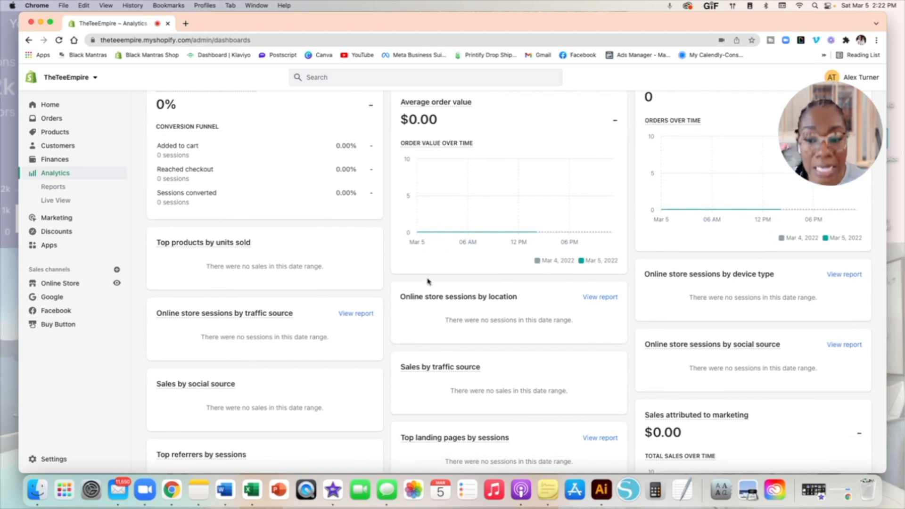
scroll(426, 281, "down", 4)
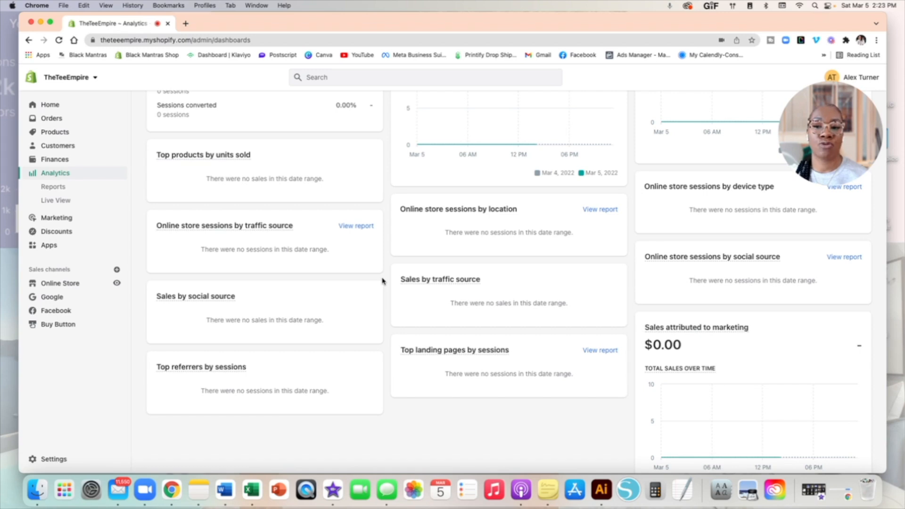
scroll(383, 281, "up", 10)
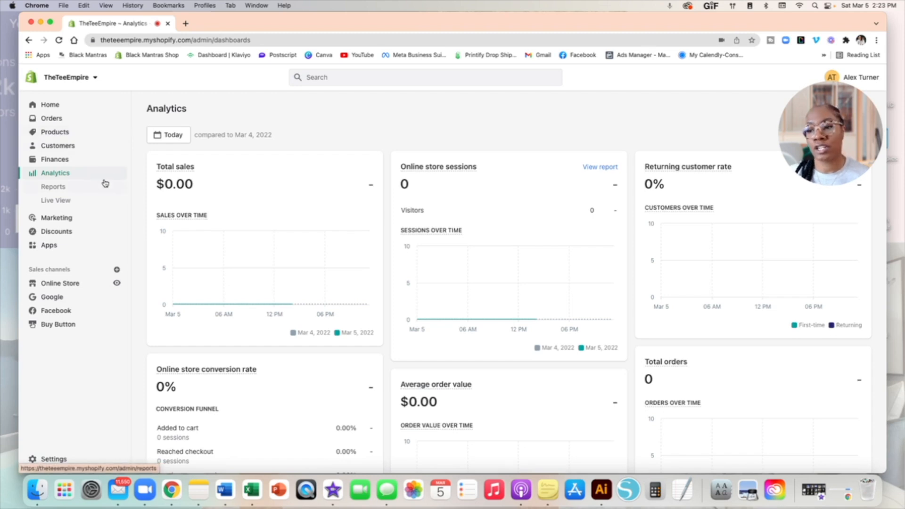
Step: View the Marketing overview, then go to the Discounts page with no codes yet
left_click(59, 217)
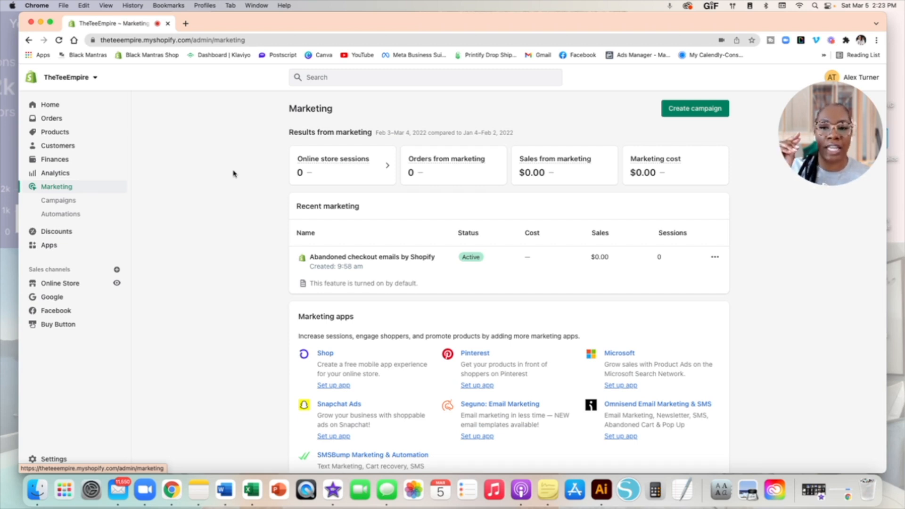
left_click(81, 231)
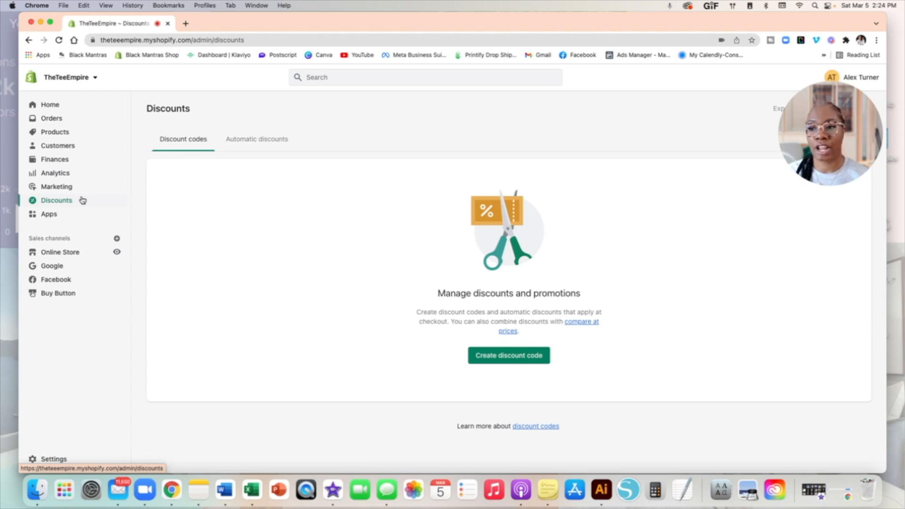
Step: Go to the Apps page showing the Facebook and Google apps
left_click(63, 214)
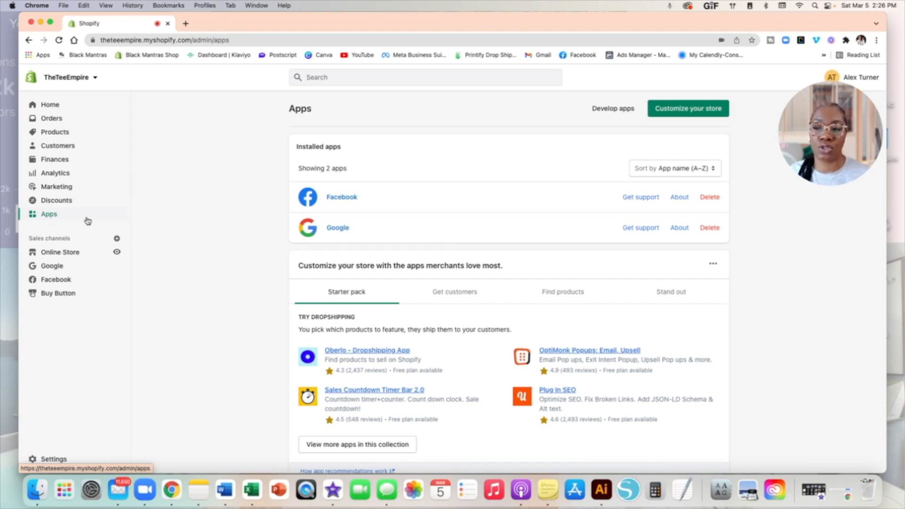
Step: Look over the Apps list, then switch to the Online Store section
scroll(88, 221, "down", 1)
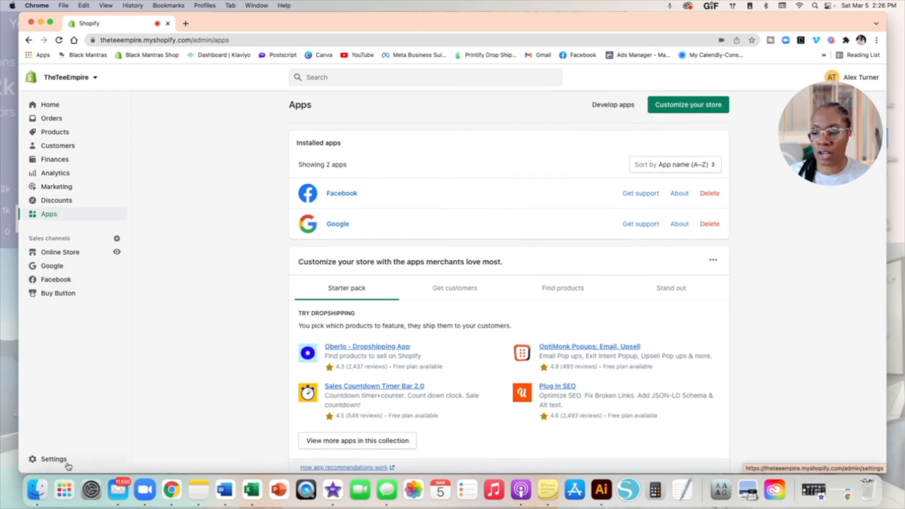
scroll(119, 320, "up", 1)
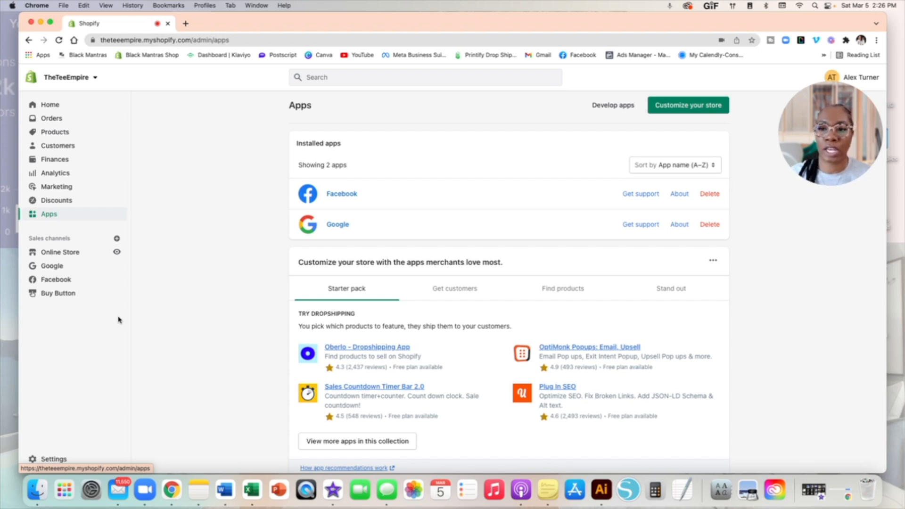
left_click(54, 253)
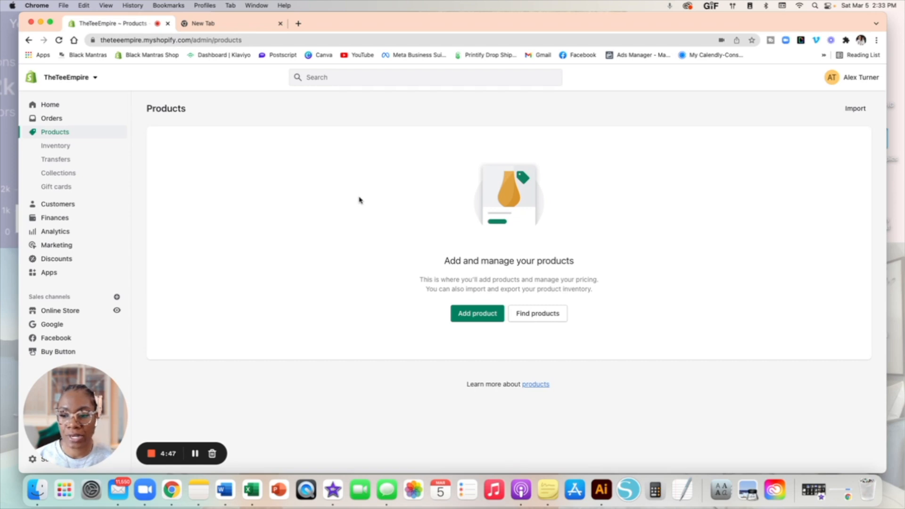
Step: Add a new product titled 'Tie Dye Tee' and put the cursor in its Description
left_click(492, 324)
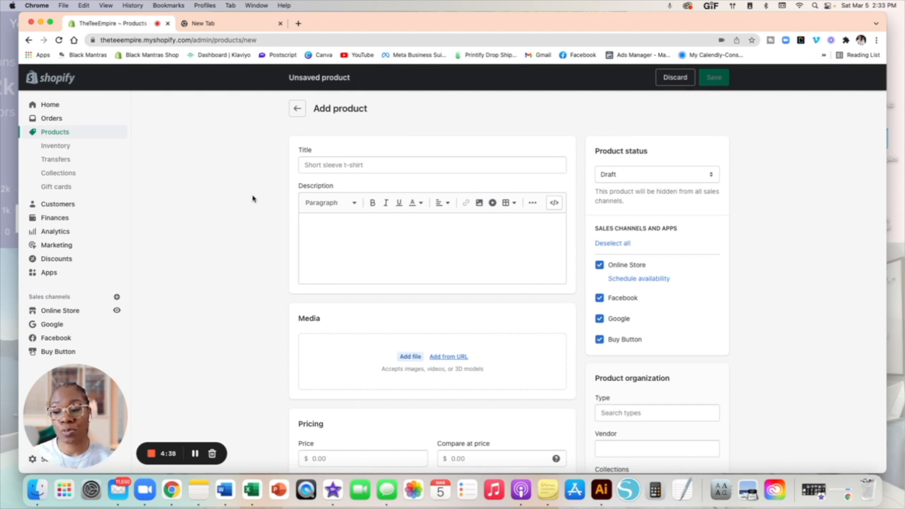
left_click(314, 166)
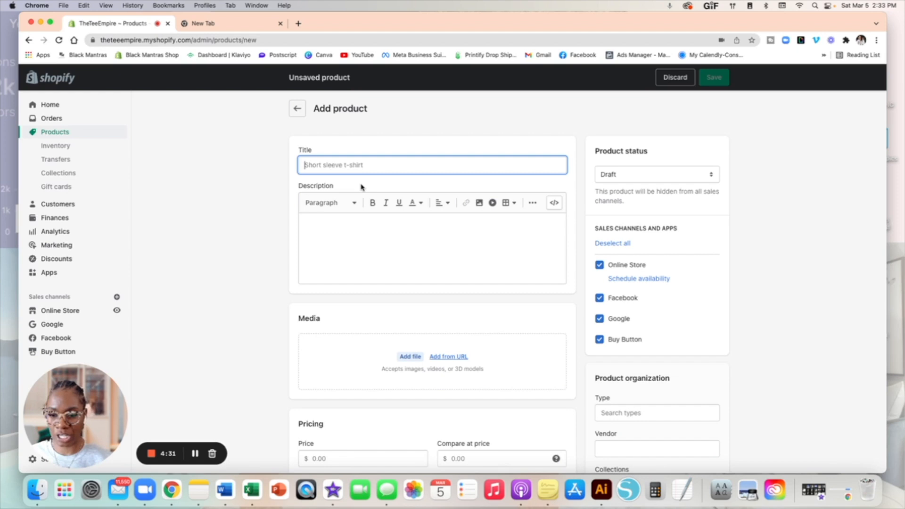
type("Tie")
type("Tie Dye")
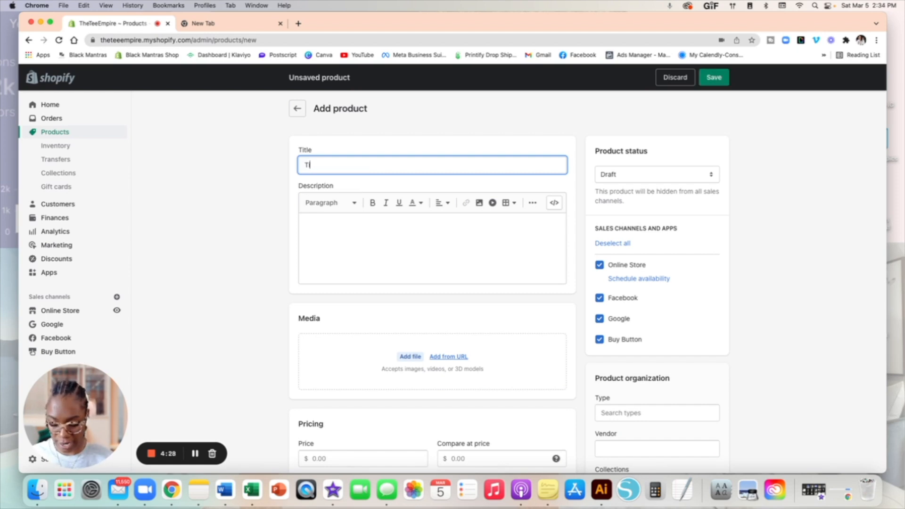
type(" Tee")
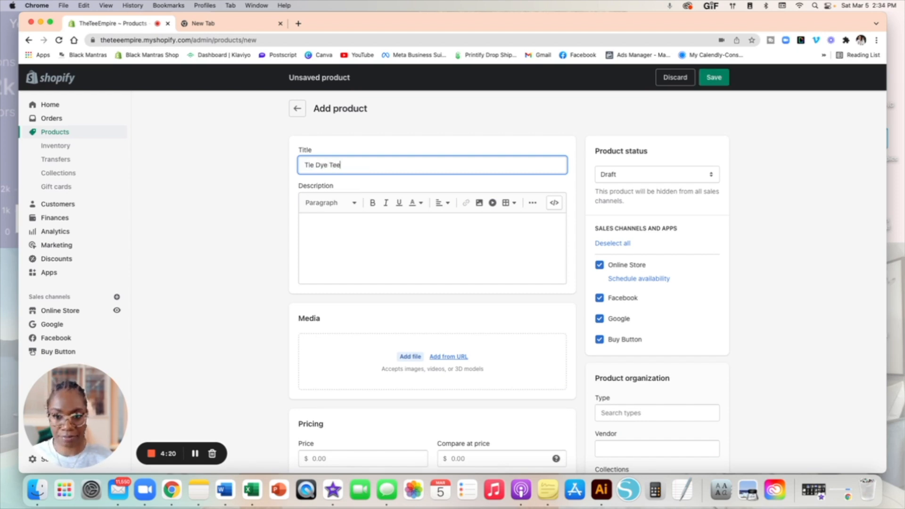
scroll(350, 188, "down", 2)
left_click(350, 187)
scroll(349, 187, "up", 2)
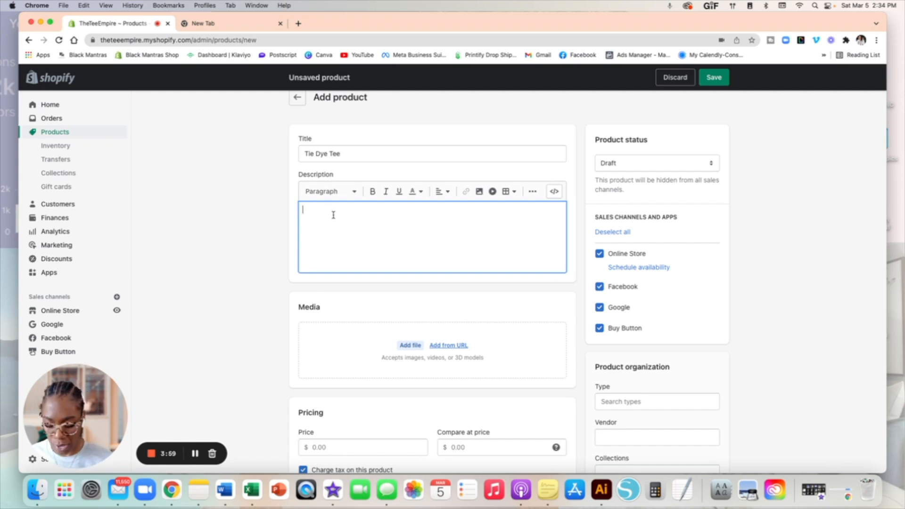
Step: Enter 'There's so much fun in tie dye.' as the product description
type("There's so m")
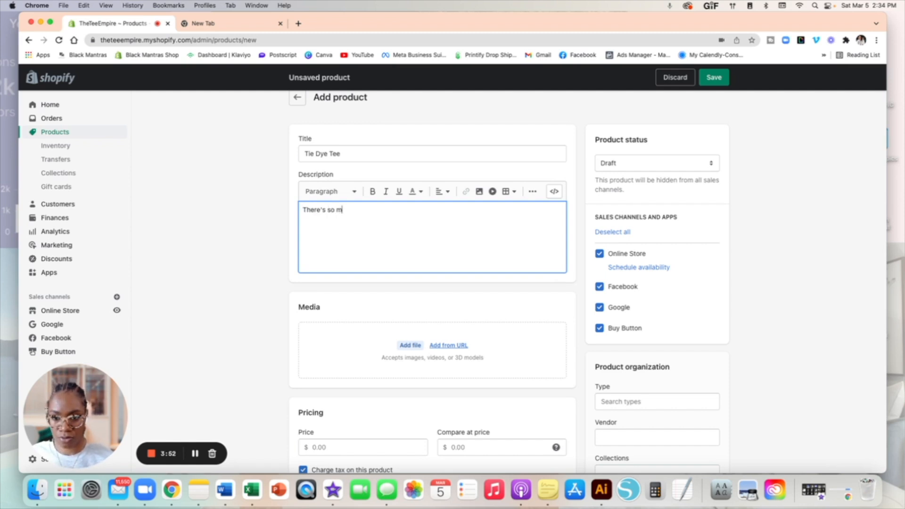
type("uch fun i")
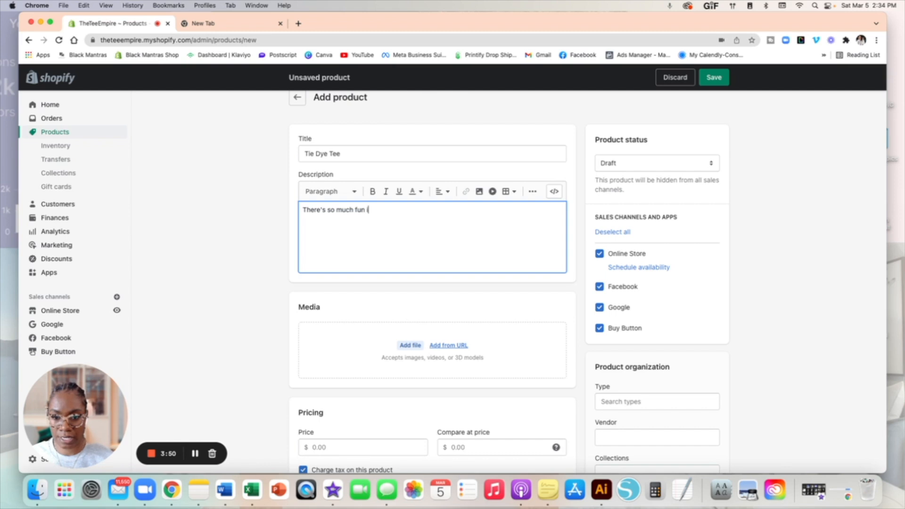
type("n tie dye.")
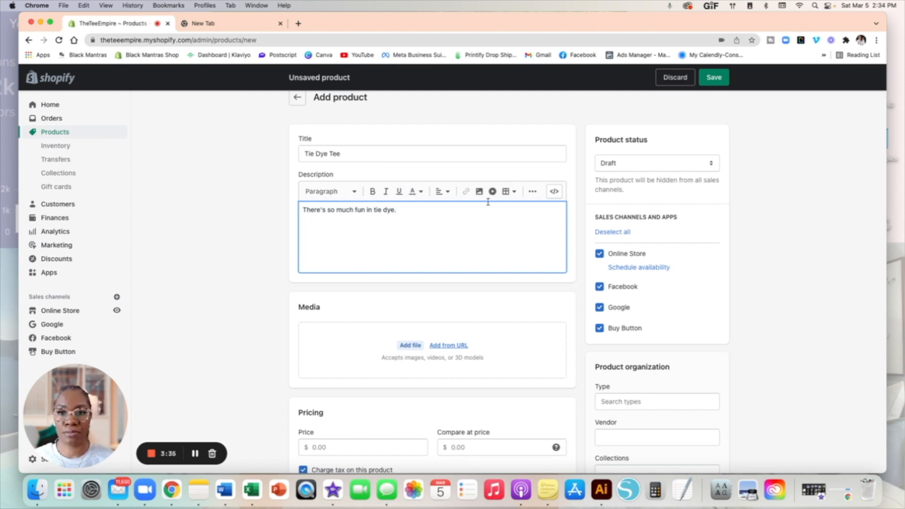
scroll(468, 221, "down", 3)
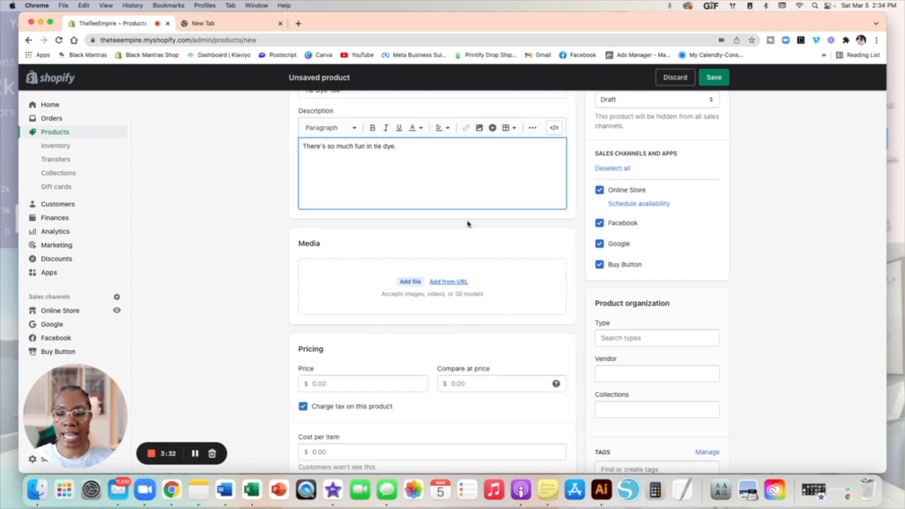
Step: Drag the tie-dye T-shirt screenshot from Finder's Recents into the product's Media area
left_click(29, 492)
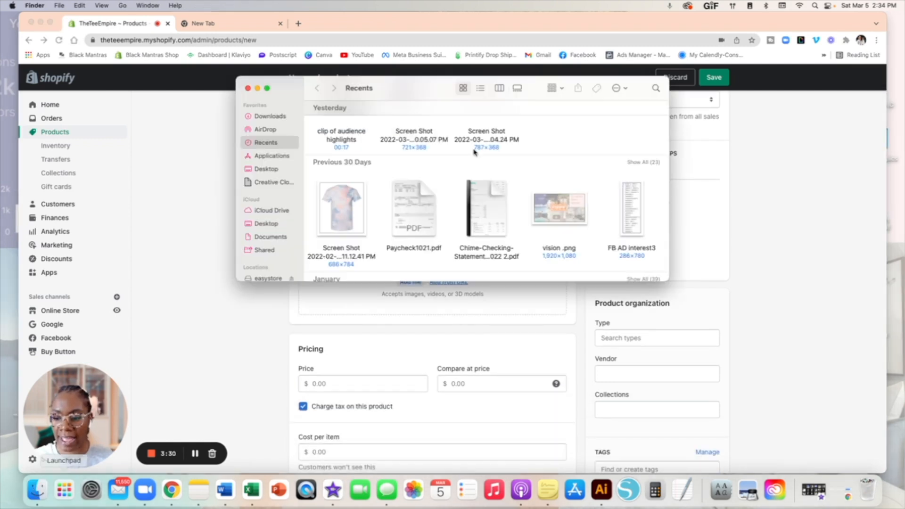
left_click_drag(406, 92, 783, 95)
left_click_drag(725, 227, 384, 301)
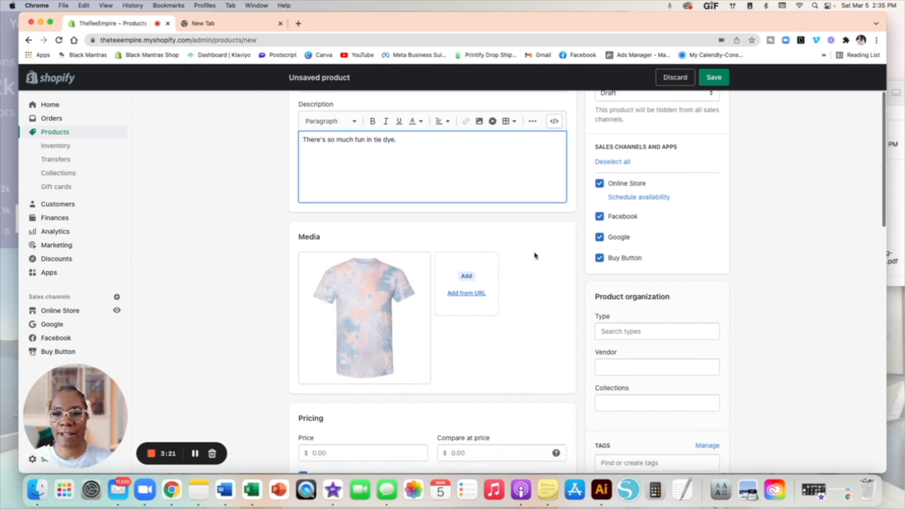
scroll(534, 256, "up", 3)
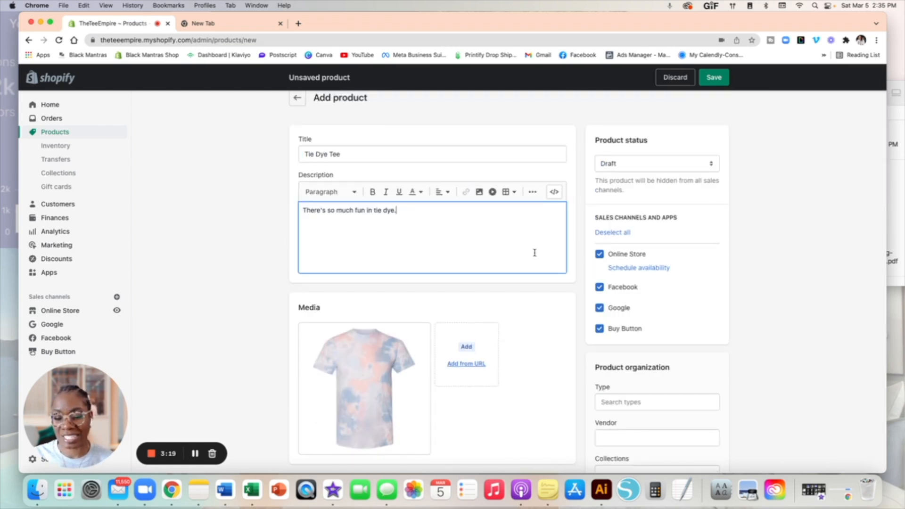
scroll(535, 255, "down", 2)
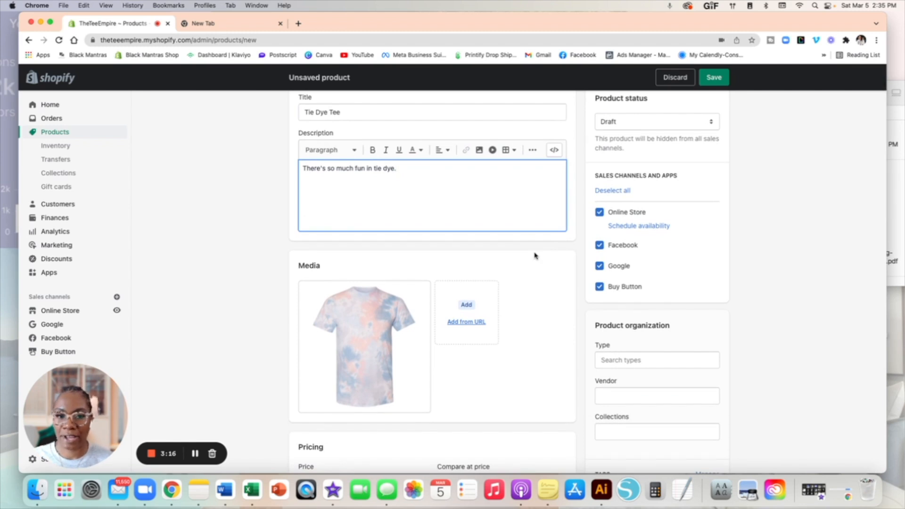
scroll(660, 216, "up", 1)
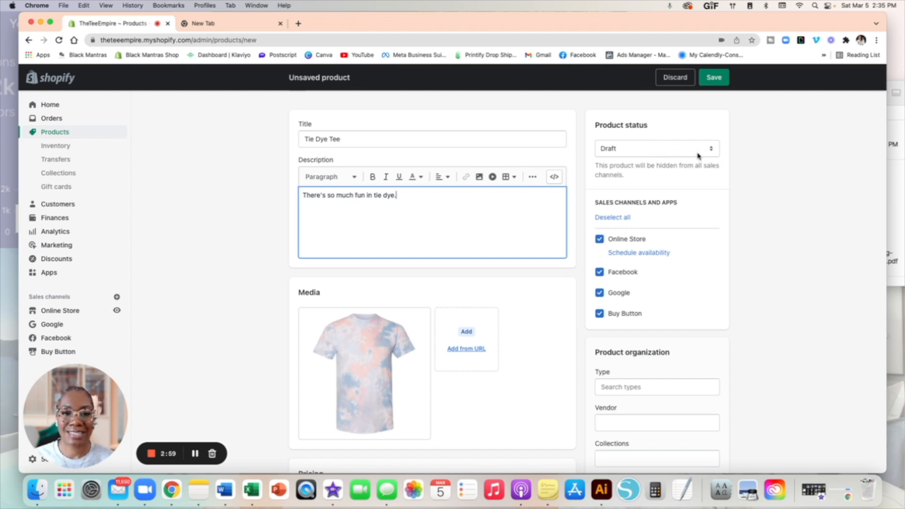
scroll(692, 213, "down", 1)
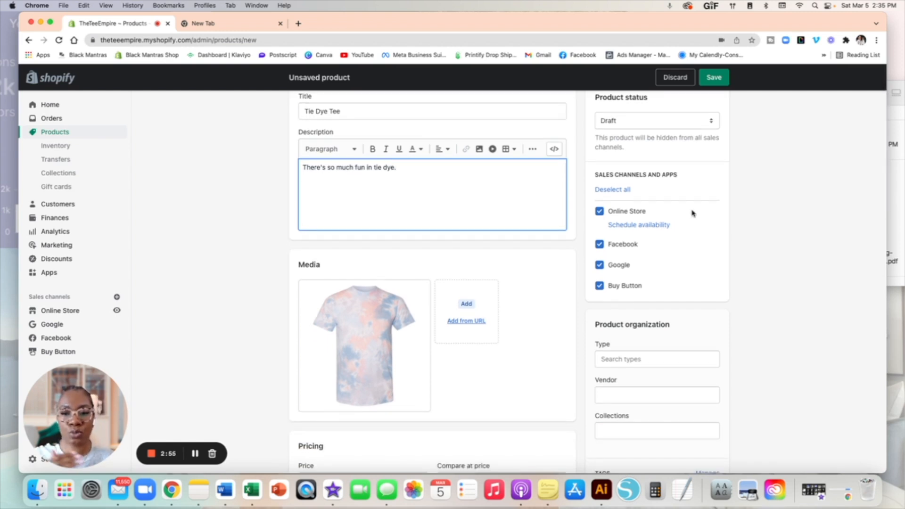
scroll(692, 213, "down", 1)
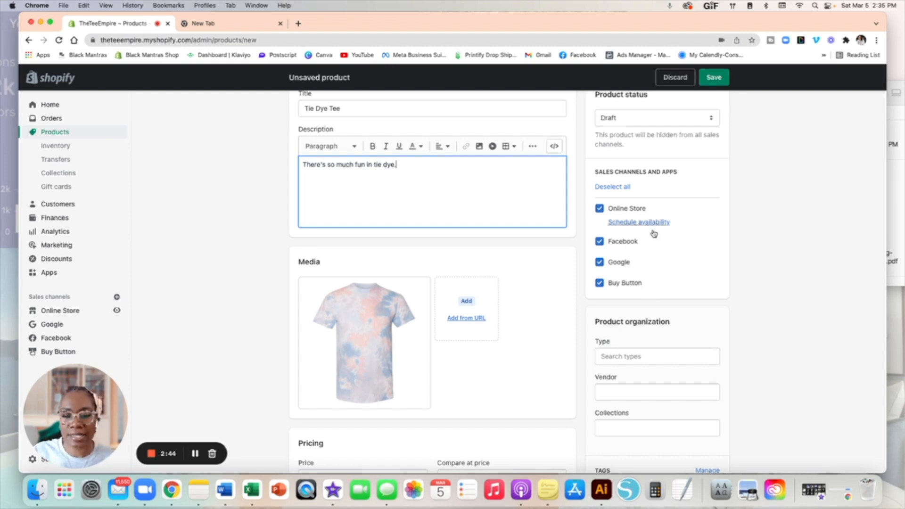
scroll(653, 233, "down", 2)
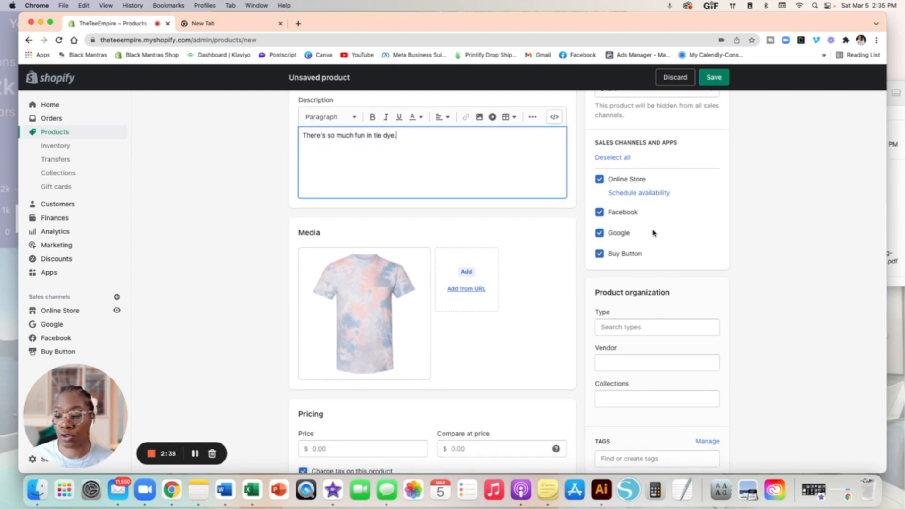
scroll(653, 232, "down", 1)
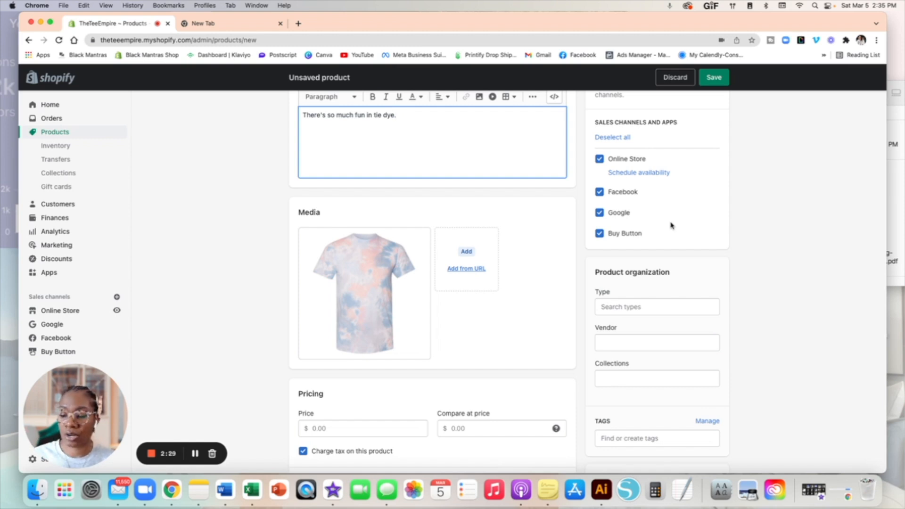
scroll(672, 225, "down", 3)
scroll(671, 225, "down", 2)
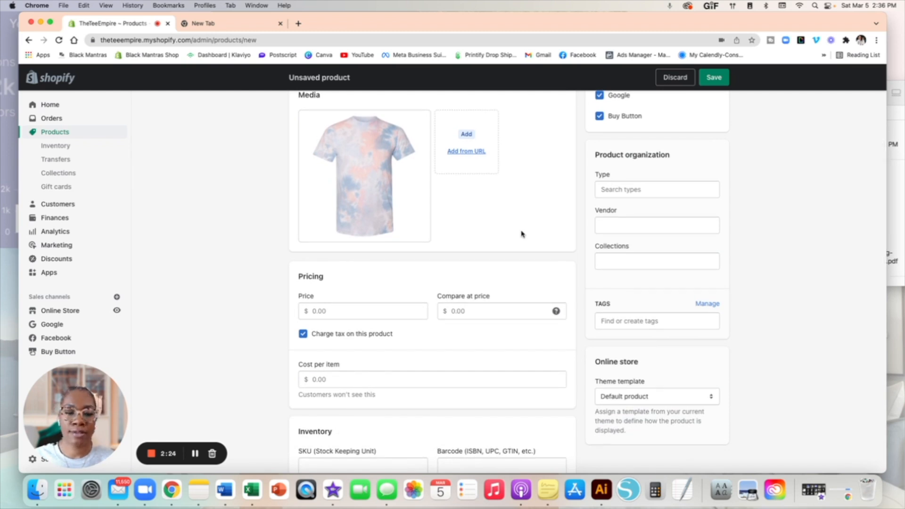
Step: Price the Tie Dye Tee at 15.95 with a compare-at price of 7.50
scroll(521, 235, "down", 1)
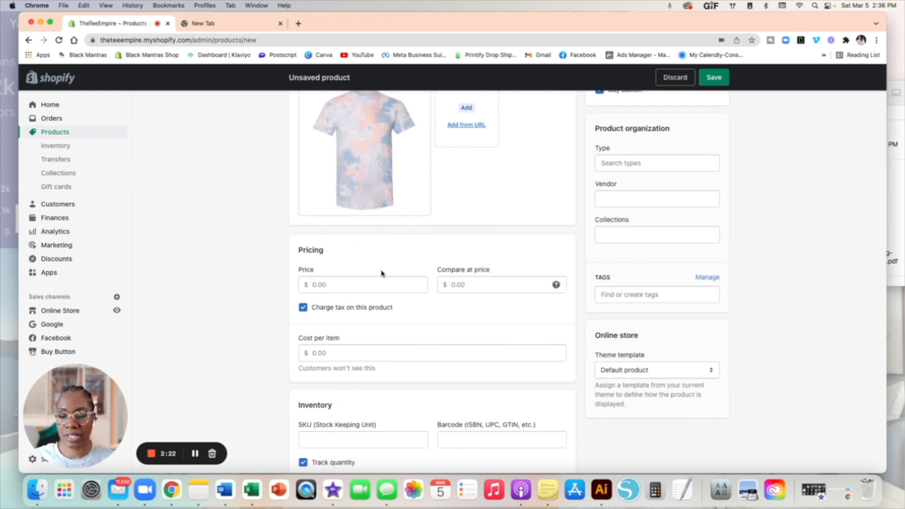
left_click(341, 288)
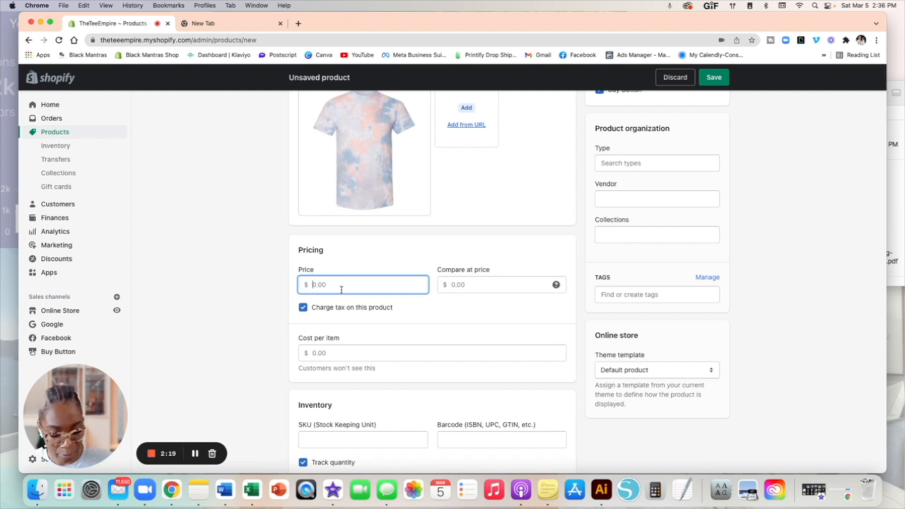
type("15.95")
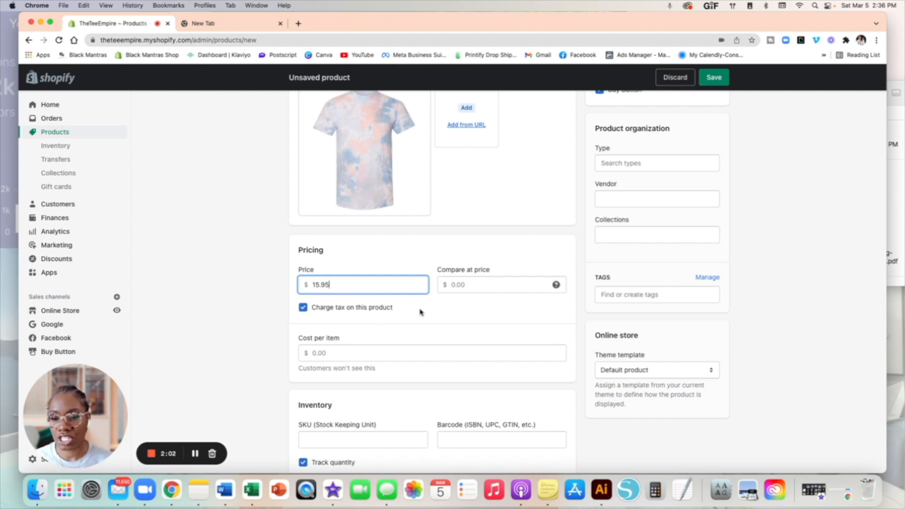
left_click(478, 287)
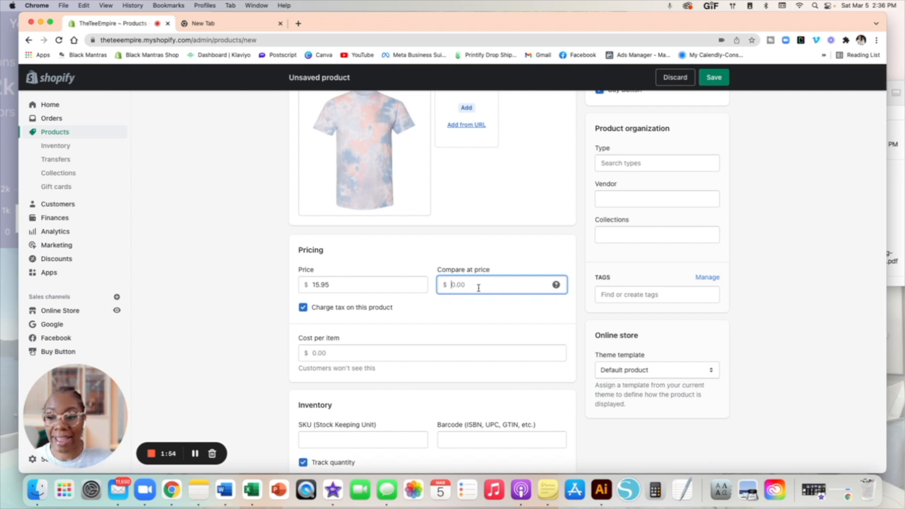
type("7.50")
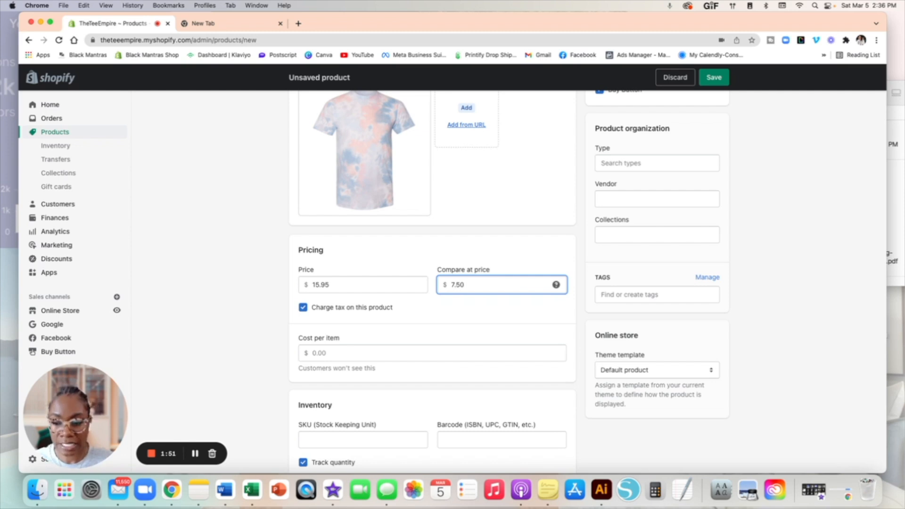
left_click(482, 317)
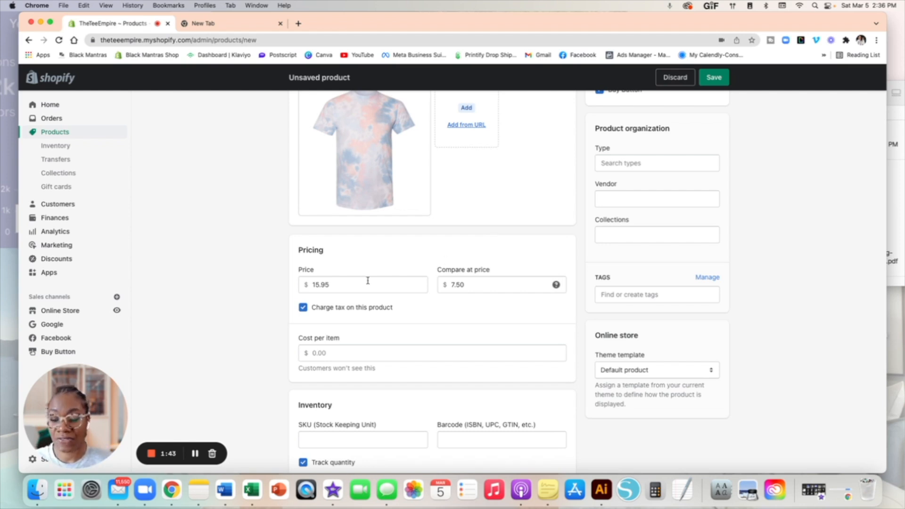
scroll(365, 282, "down", 3)
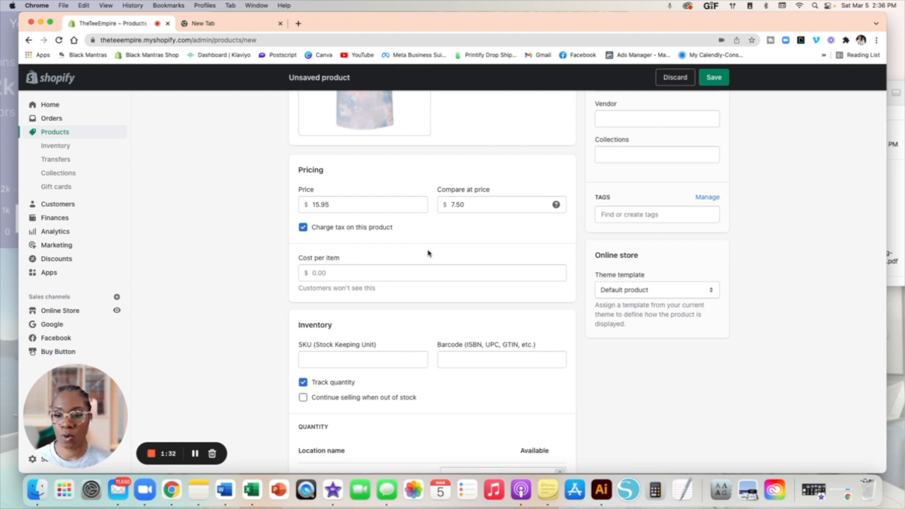
scroll(428, 254, "down", 3)
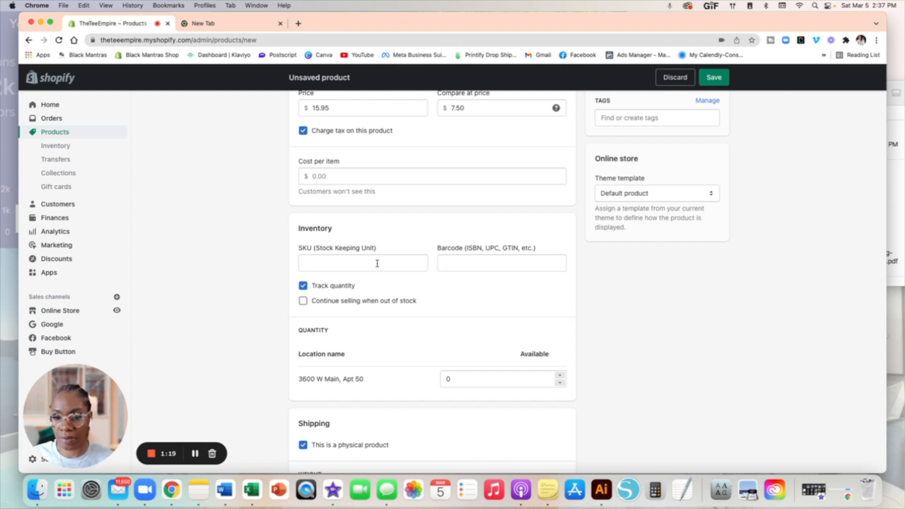
scroll(377, 264, "down", 1)
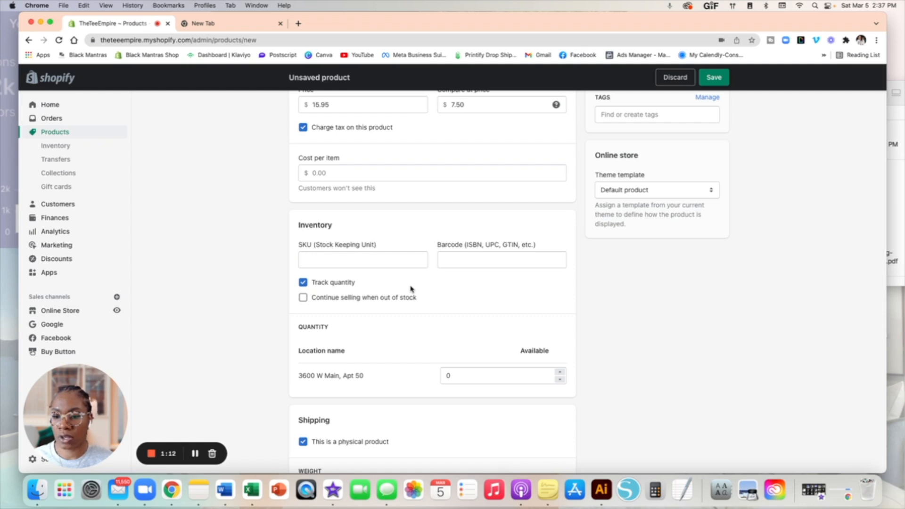
scroll(411, 289, "down", 3)
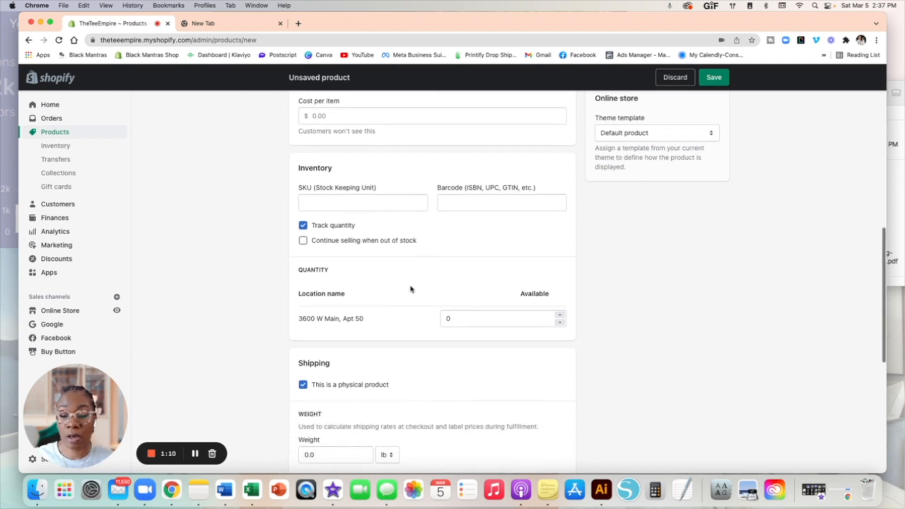
scroll(410, 289, "down", 2)
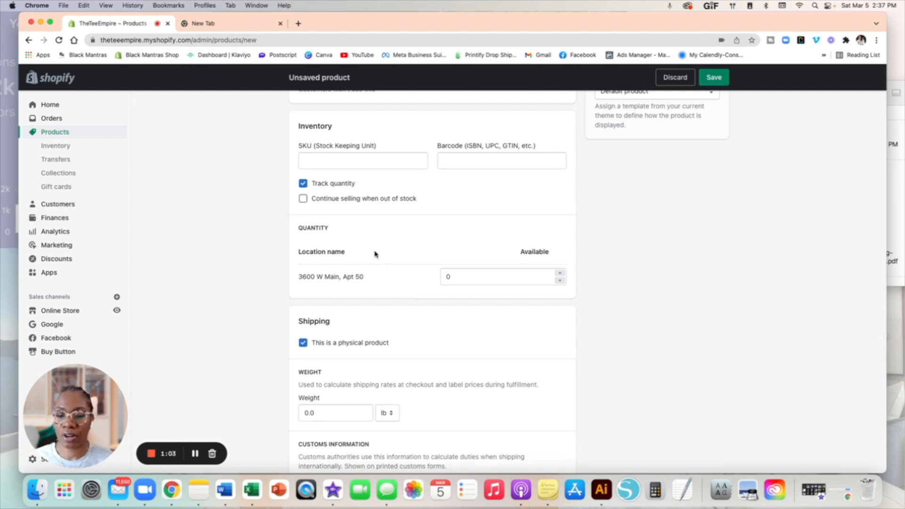
left_click(486, 273)
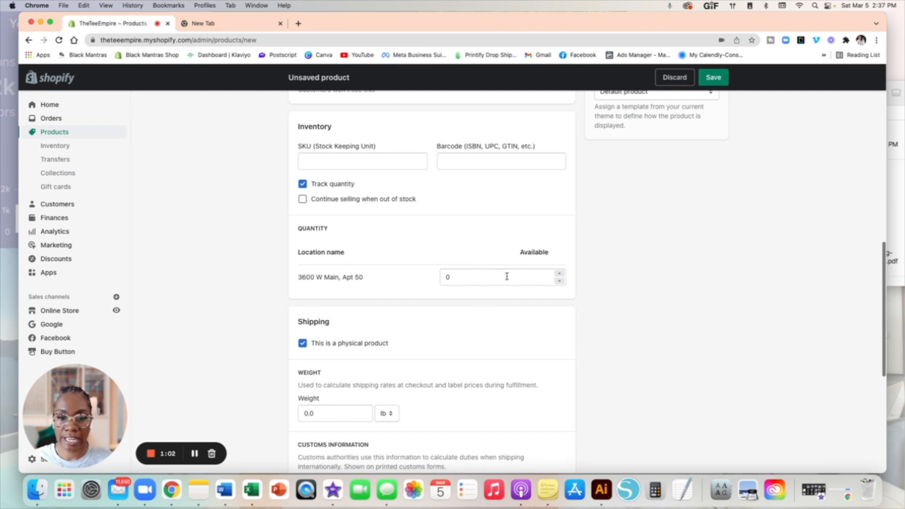
left_click(560, 273)
left_click(560, 274)
left_click(561, 274)
left_click(561, 274)
left_click(561, 273)
left_click(561, 273)
left_click(561, 274)
left_click(561, 274)
left_click(561, 273)
left_click(561, 273)
scroll(558, 279, "down", 1)
left_click(519, 315)
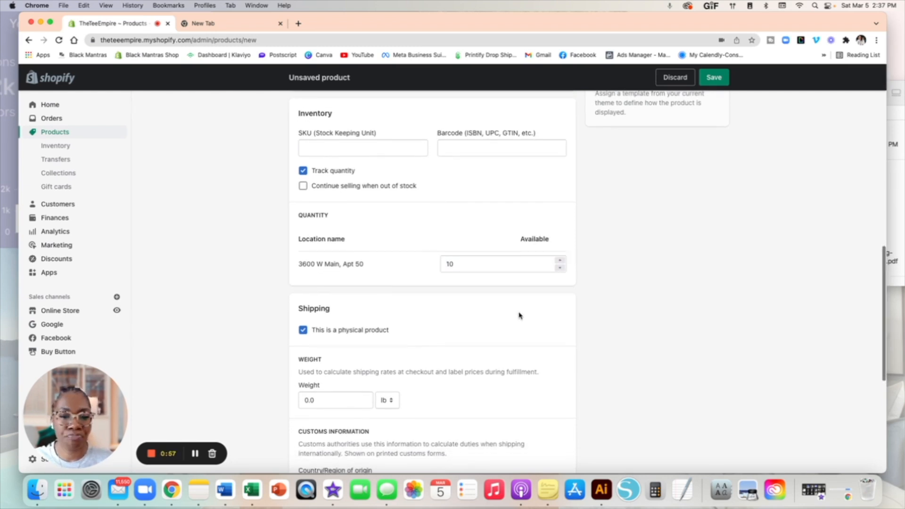
scroll(409, 301, "down", 2)
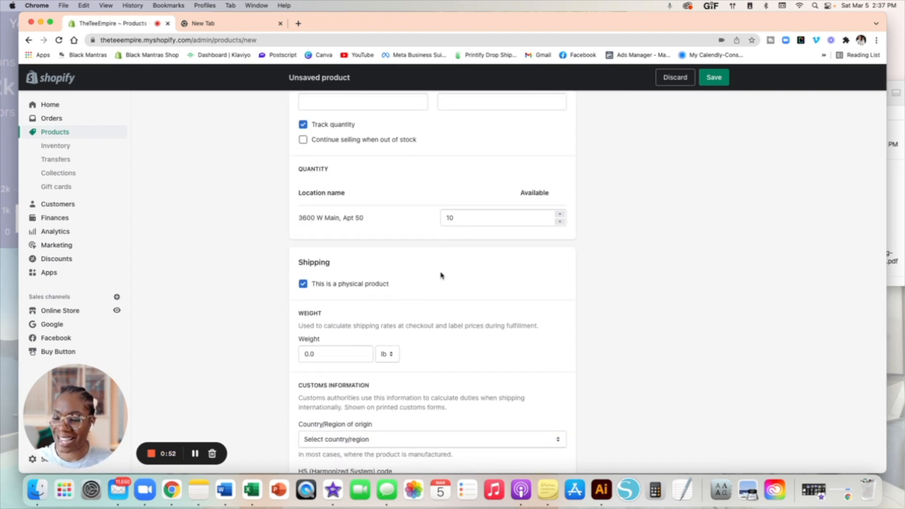
scroll(441, 276, "down", 5)
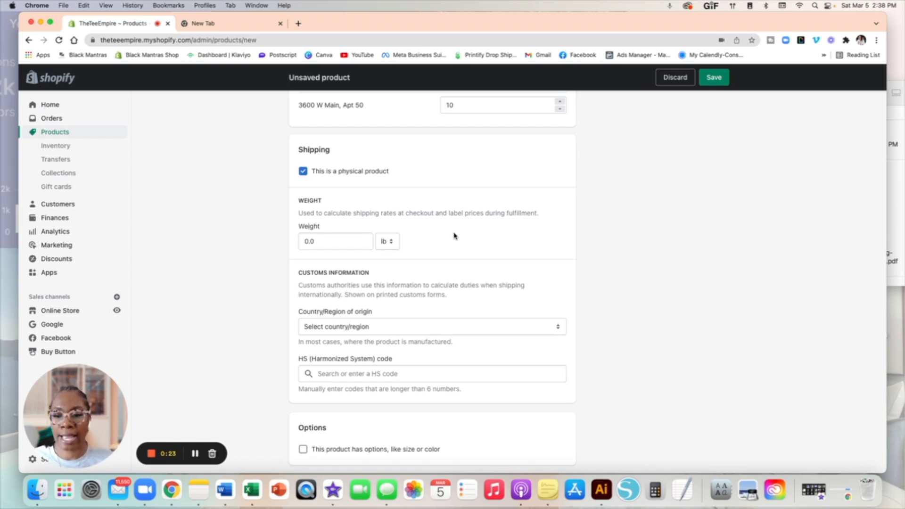
scroll(455, 236, "down", 2)
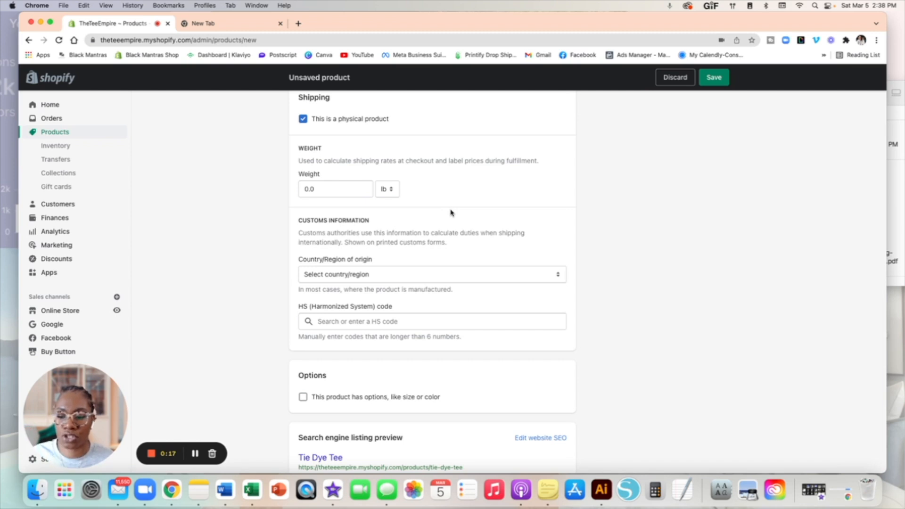
scroll(451, 212, "down", 3)
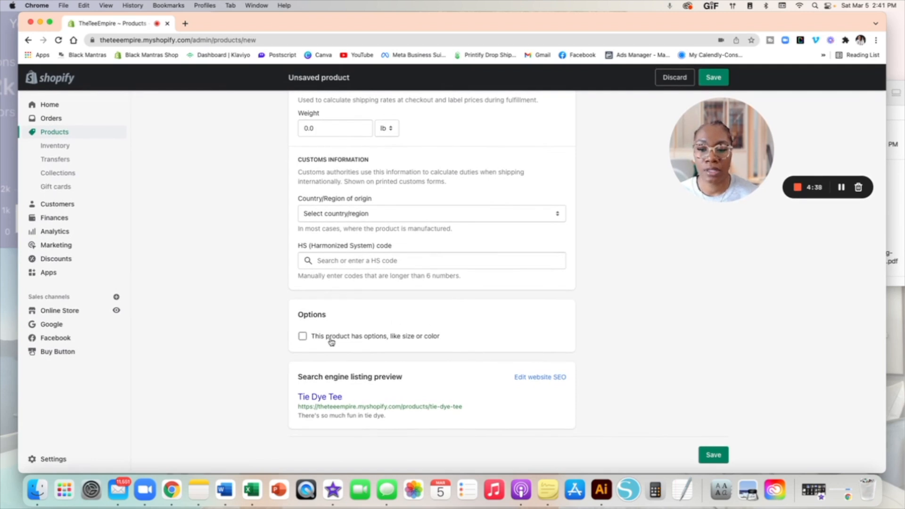
Step: Add a Size option with values Small, Medium, Large, X-Large and 2X-Large
left_click(303, 337)
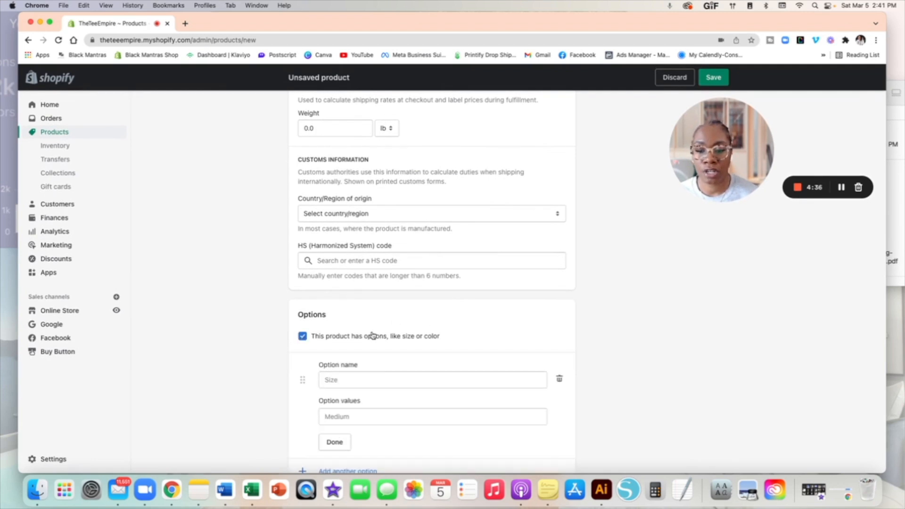
scroll(382, 316, "down", 2)
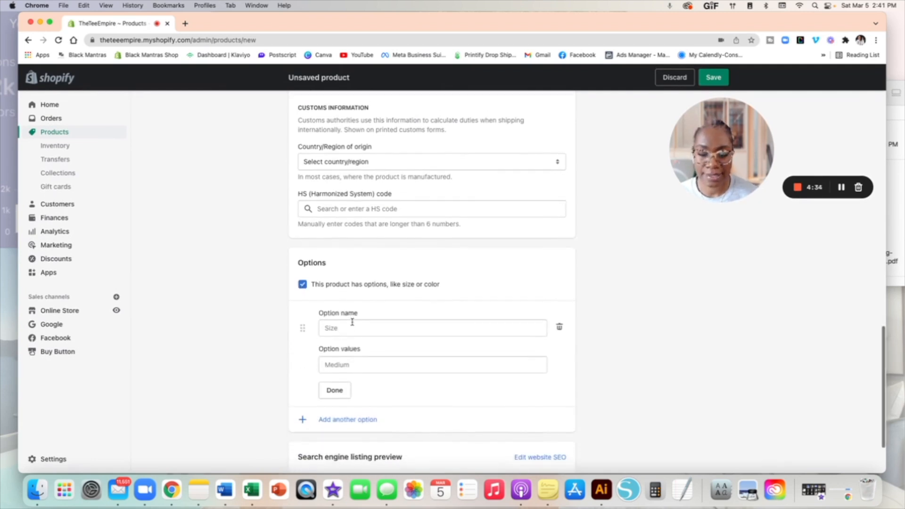
scroll(352, 322, "down", 3)
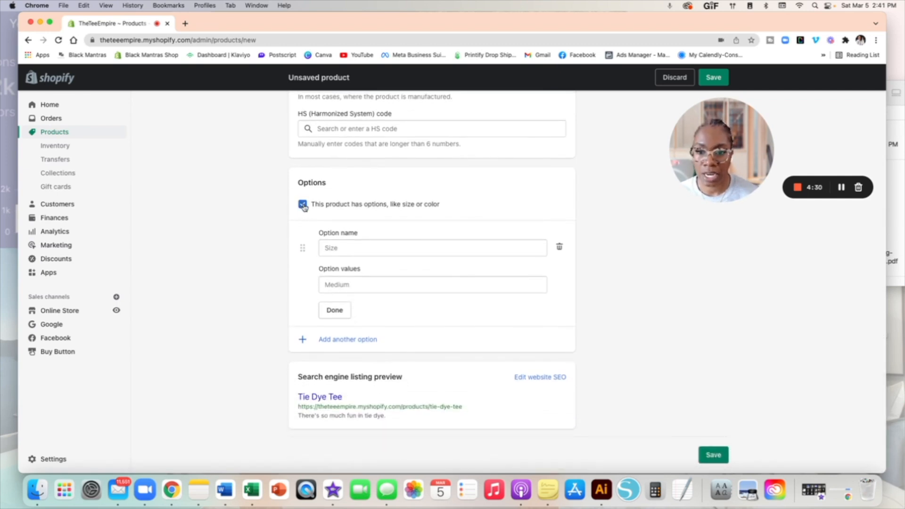
left_click(355, 250)
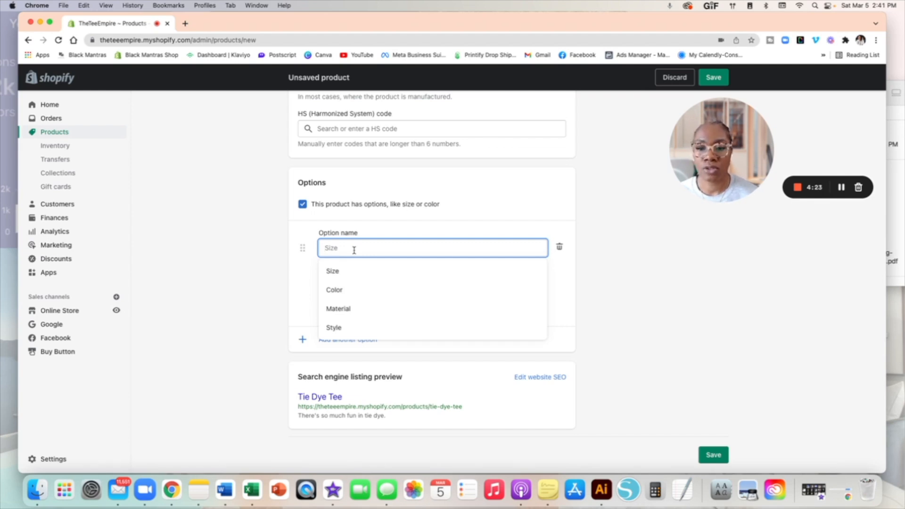
left_click(338, 272)
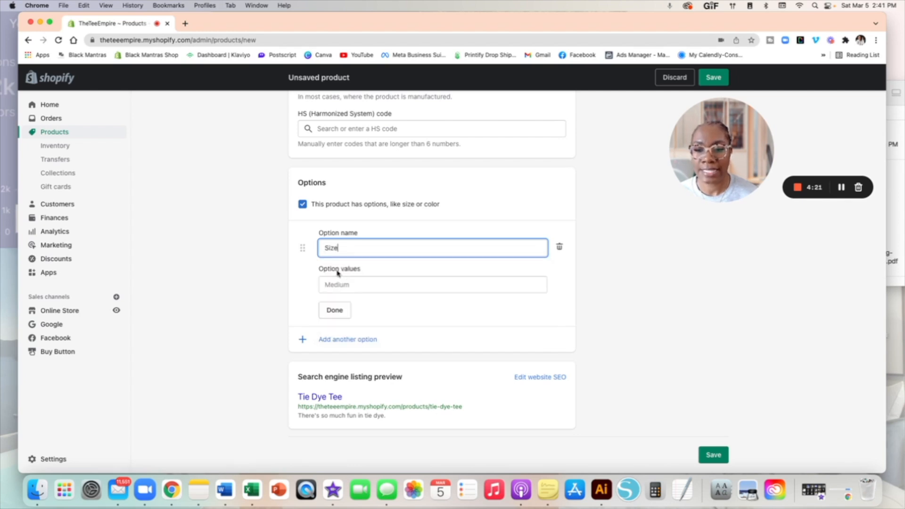
left_click(358, 285)
type("Small")
key("Tab")
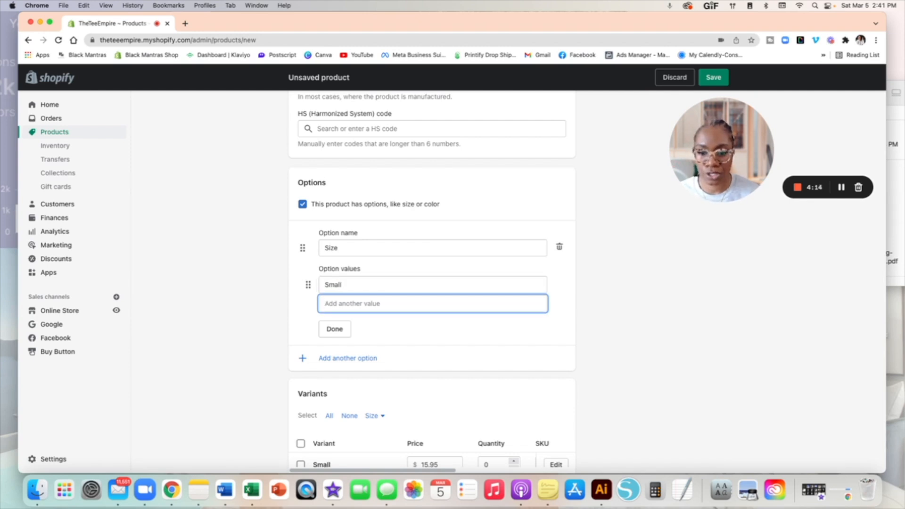
type("Medium")
key("Tab")
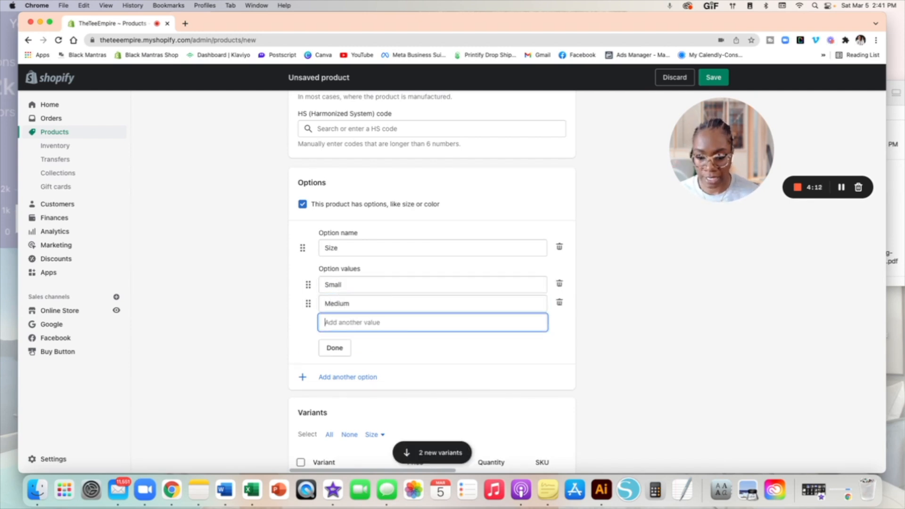
type("Large")
key("Tab")
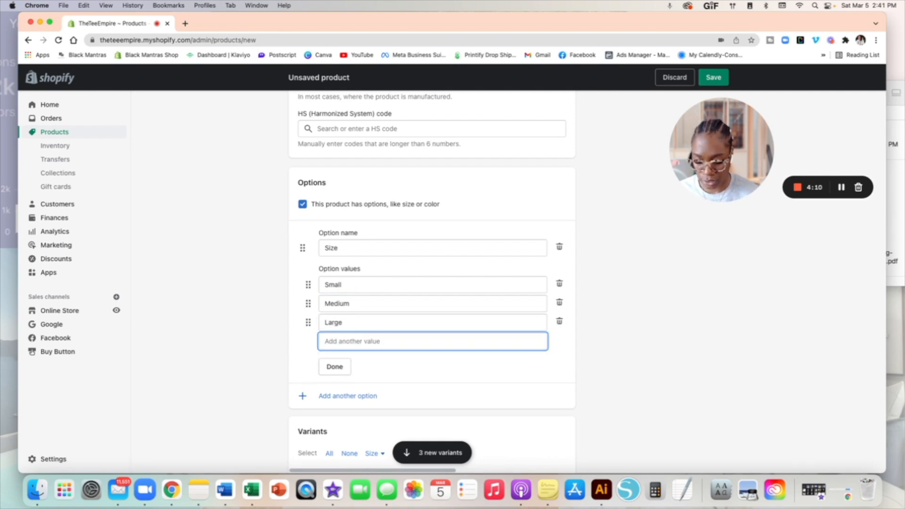
type("X-Large")
key("Tab")
type("2X-Large")
left_click(335, 404)
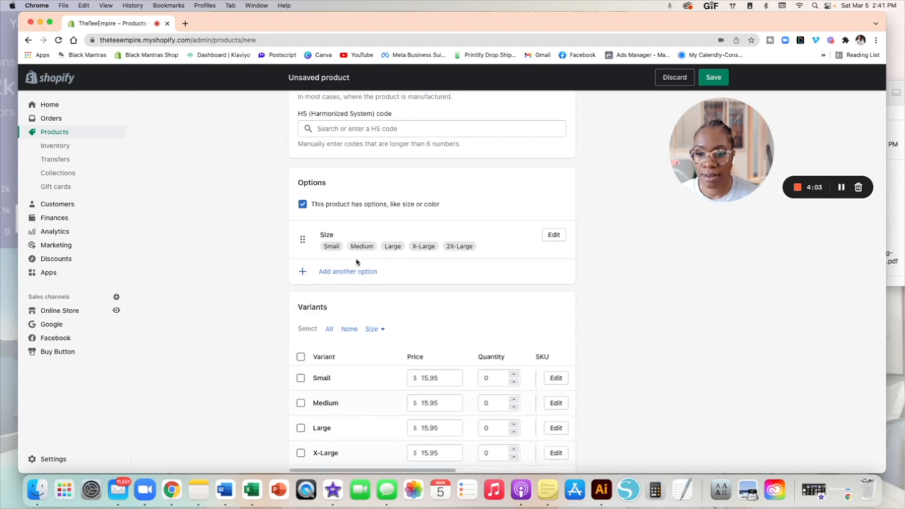
Step: Add a second option named Color with the value Black
left_click(353, 272)
left_click(342, 284)
left_click(335, 328)
left_click(337, 323)
type("Black")
key("Return")
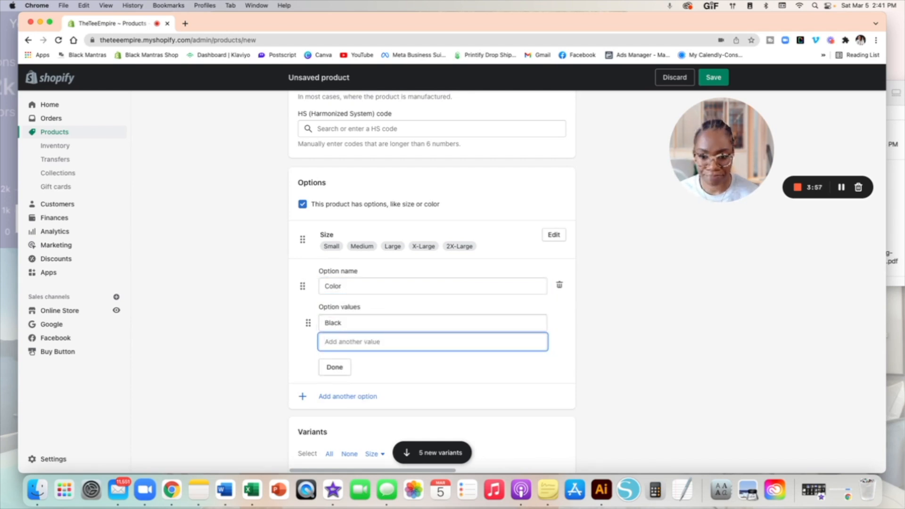
Step: Rework the Color values so Blue Tie dye is the only colour, removing Black tie dye
left_click(362, 321)
type("tie dye")
key("Return")
type("B;ue")
key("BackSpace")
key("BackSpace")
key("BackSpace")
type("lue Tie dye")
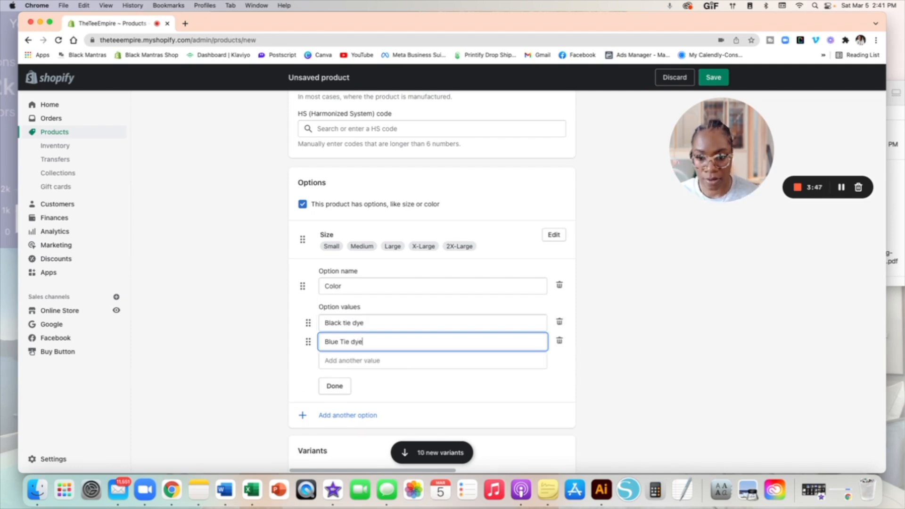
left_click(560, 322)
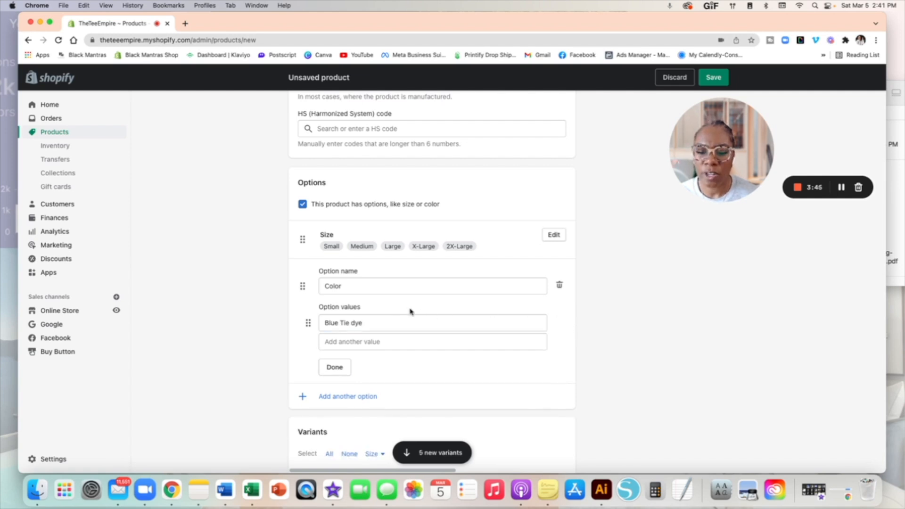
left_click(337, 368)
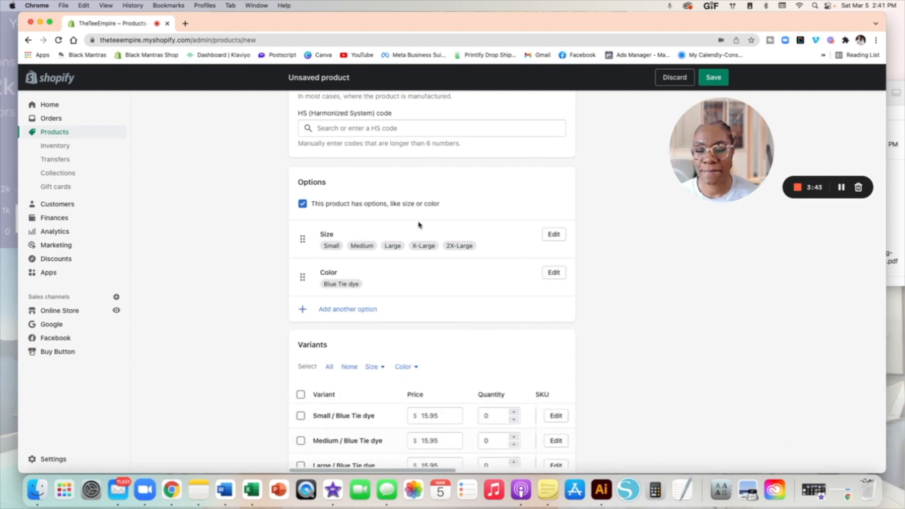
scroll(494, 207, "up", 1)
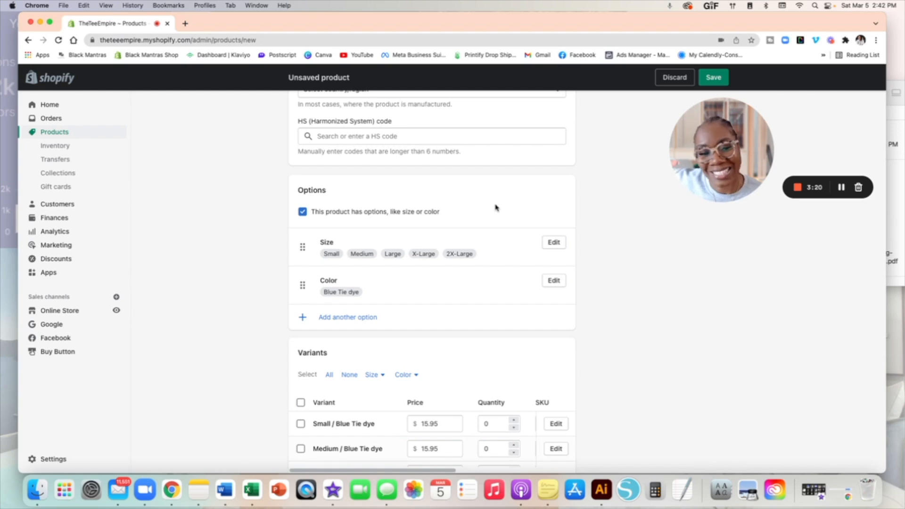
Step: Enter a stock quantity of 2 for each Blue Tie dye size variant in the Variants table
scroll(496, 208, "down", 5)
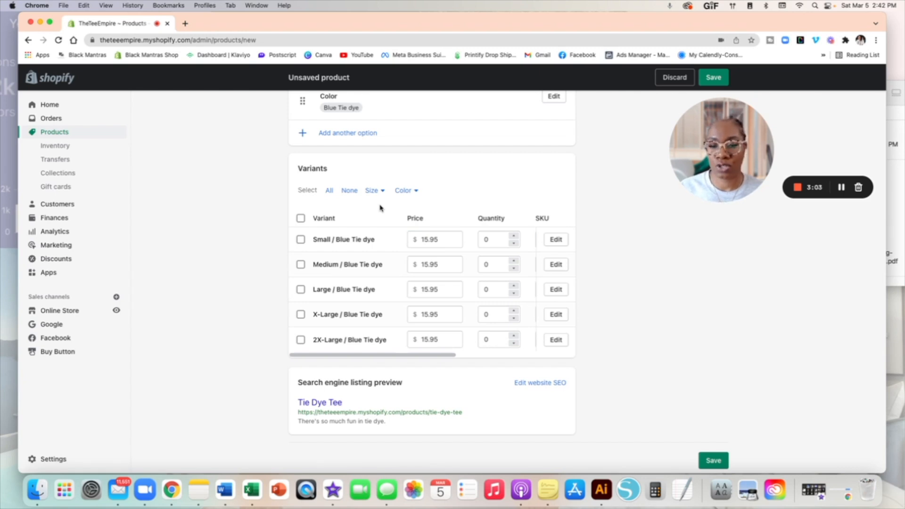
left_click(501, 240)
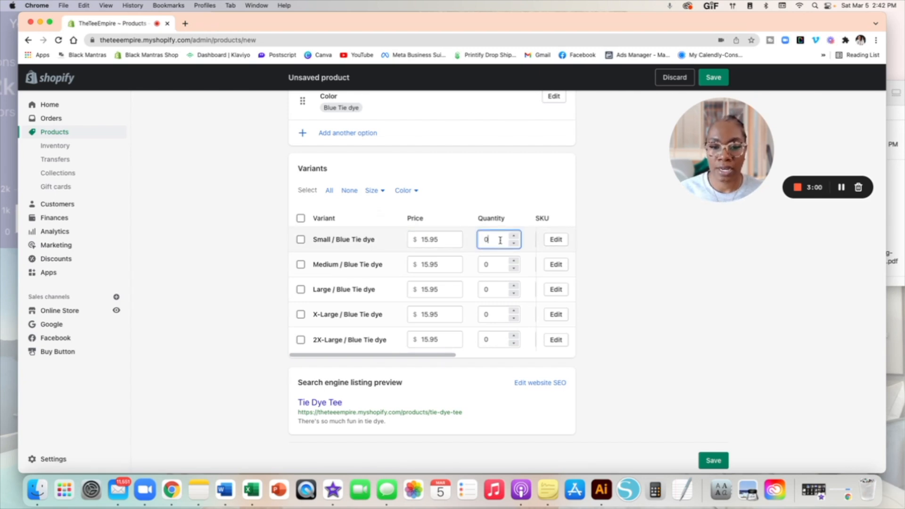
key("BackSpace")
type("2")
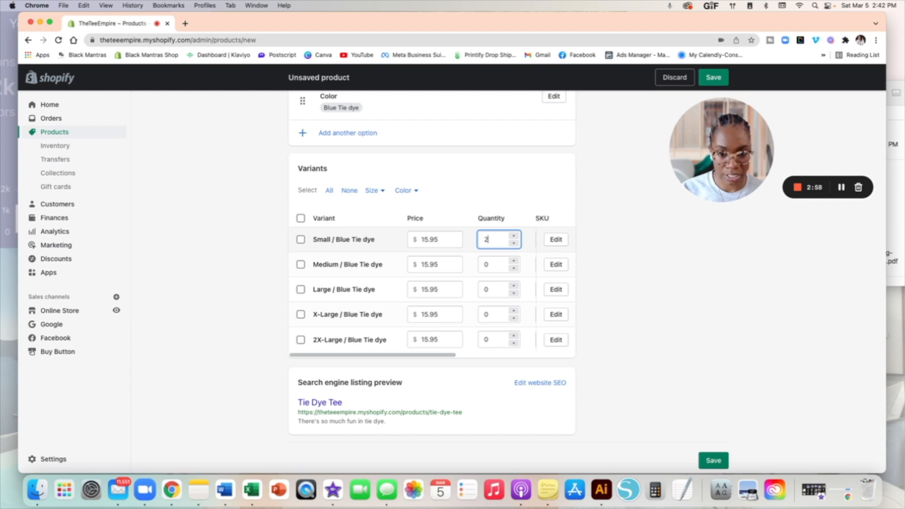
left_click(501, 266)
key("BackSpace")
type("2")
left_click(494, 289)
key("BackSpace")
type("2")
left_click(496, 314)
type("2")
left_click(487, 340)
scroll(496, 257, "up", 10)
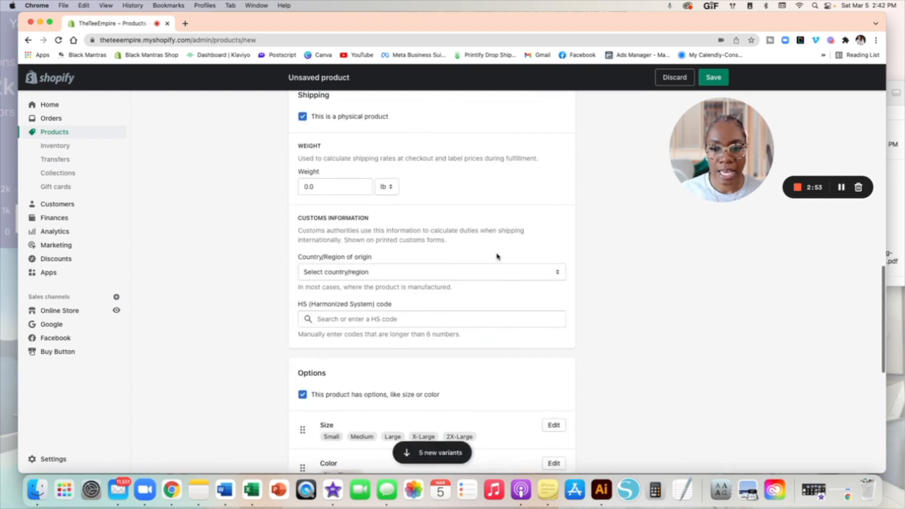
scroll(497, 257, "up", 10)
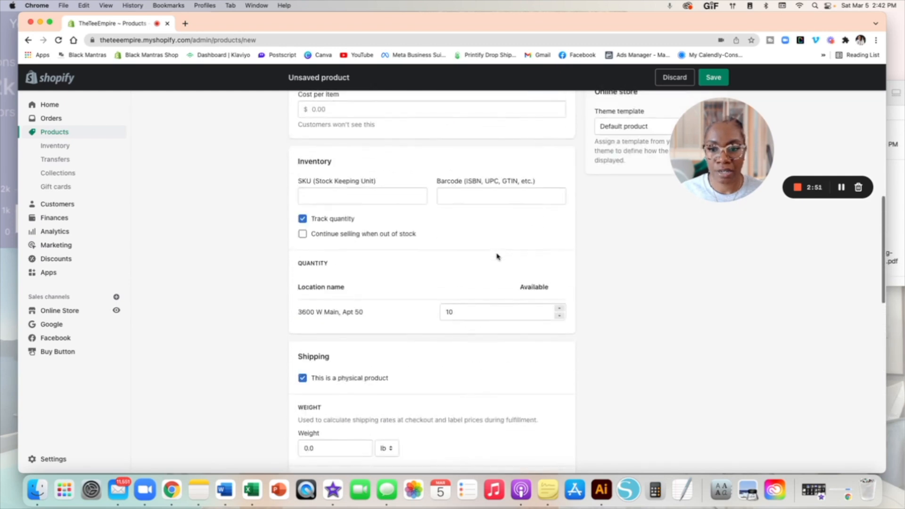
scroll(497, 256, "up", 5)
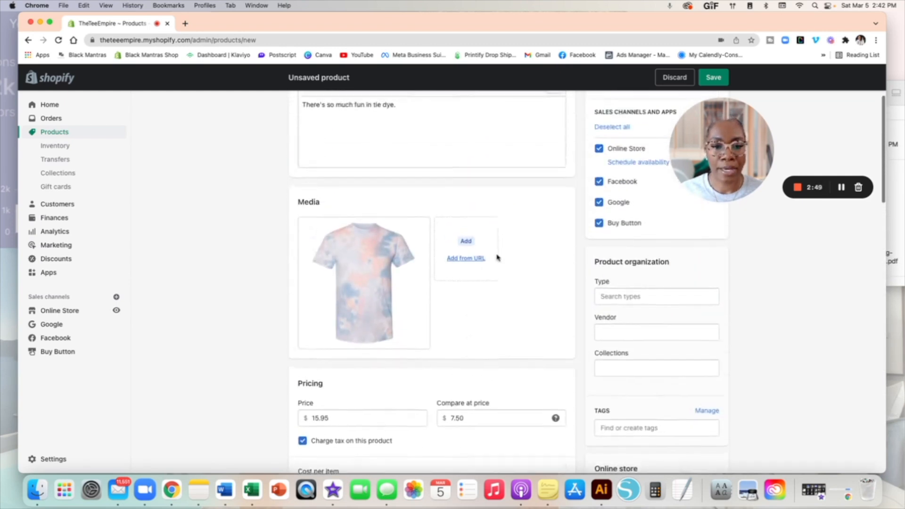
left_click_drag(700, 161, 808, 131)
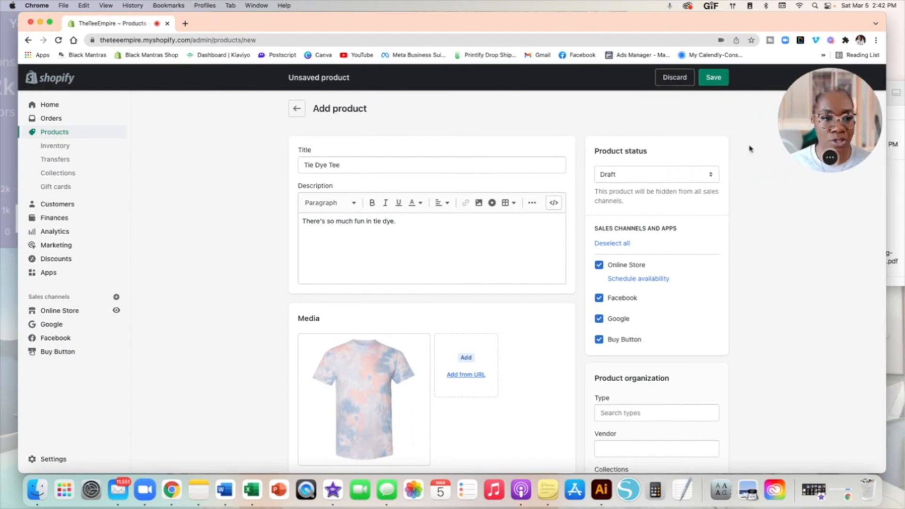
scroll(457, 233, "down", 5)
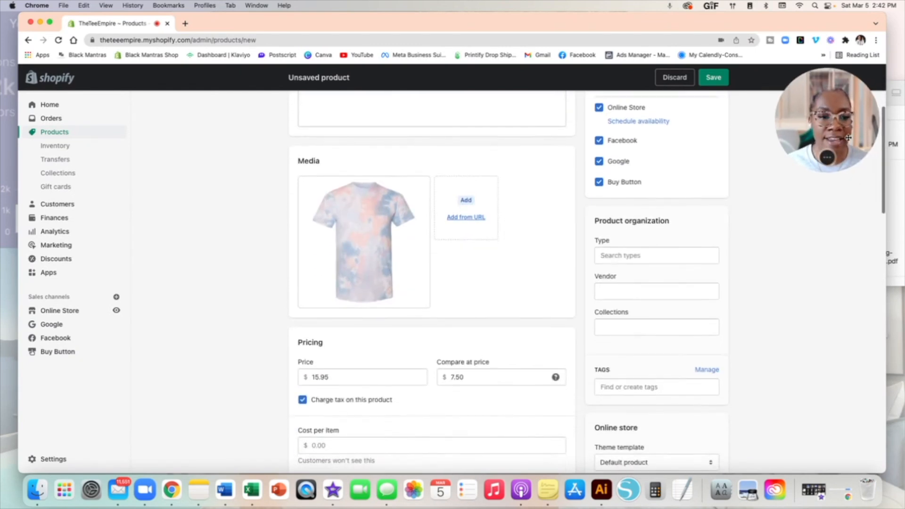
scroll(667, 222, "down", 1)
scroll(667, 222, "down", 1)
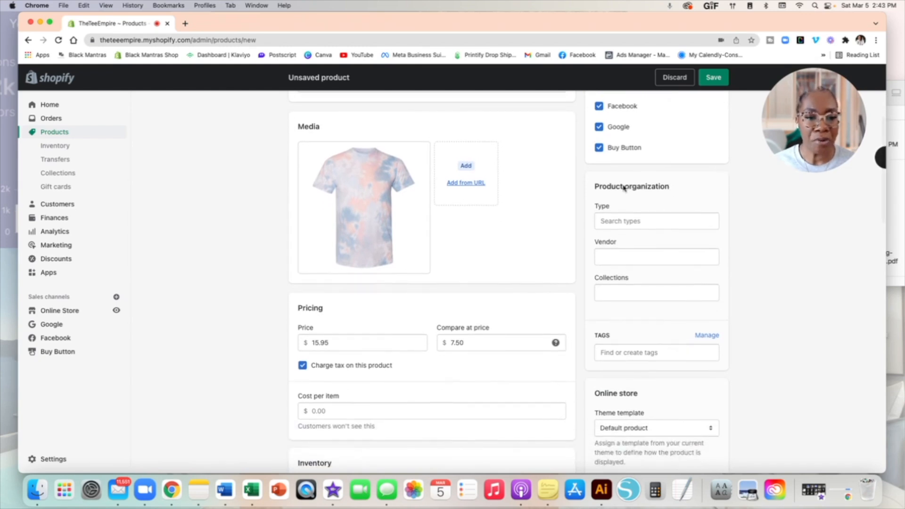
Step: Add t-shirt as the product's custom type
left_click(620, 218)
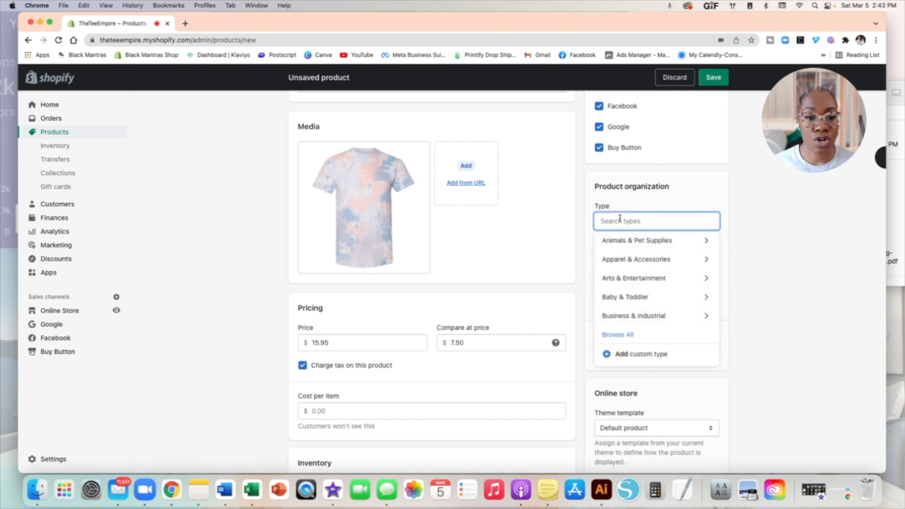
scroll(638, 329, "down", 2)
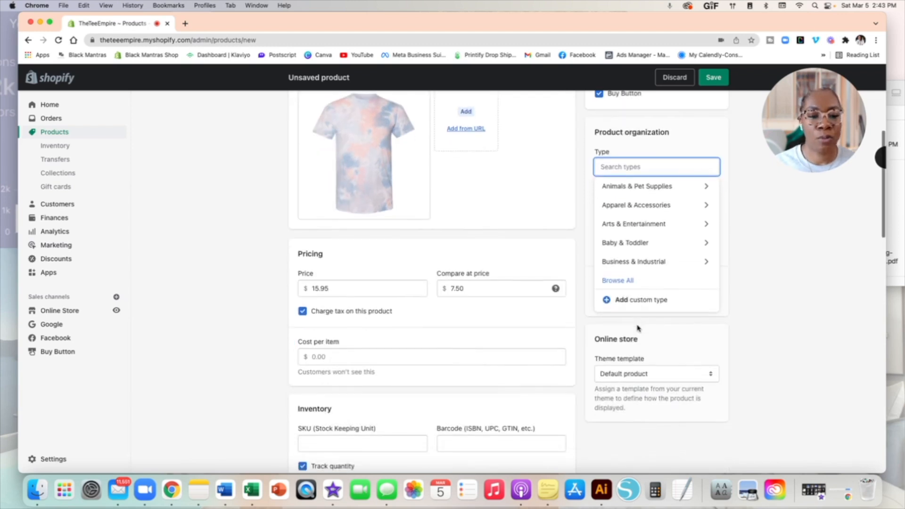
left_click(632, 302)
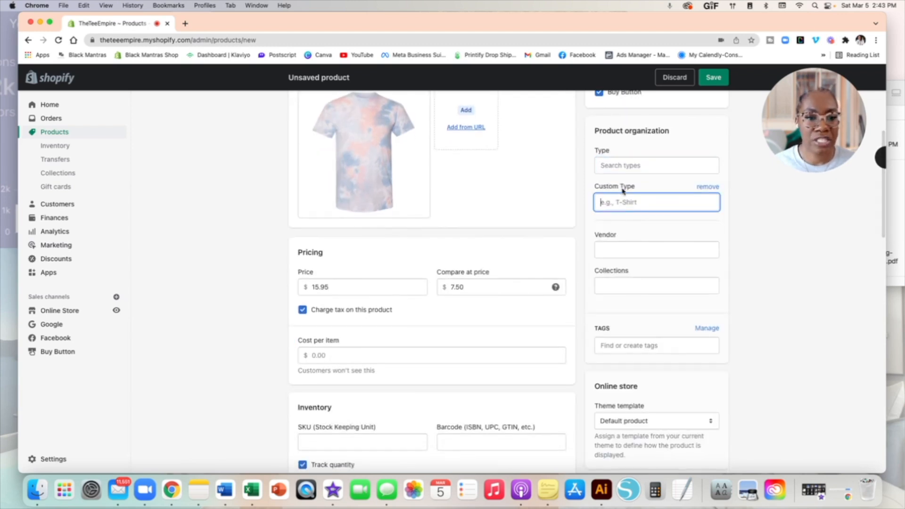
type("t-shirt")
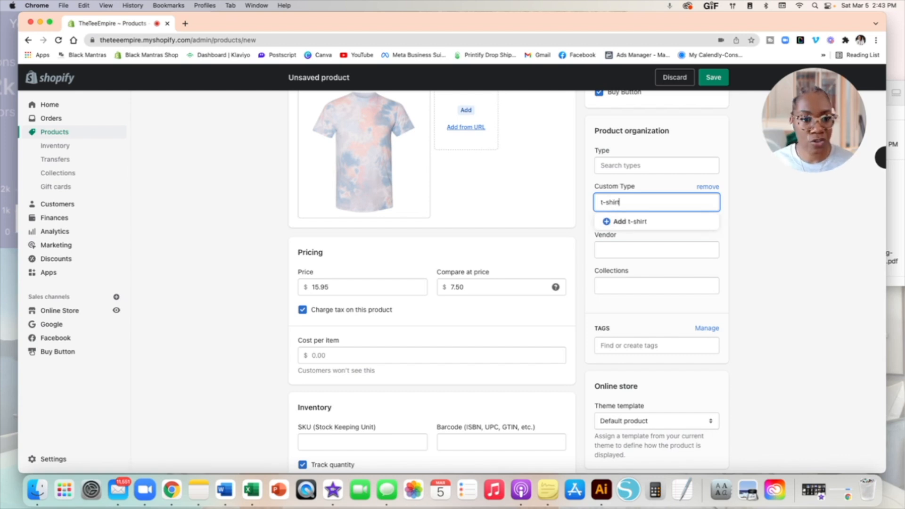
left_click(637, 222)
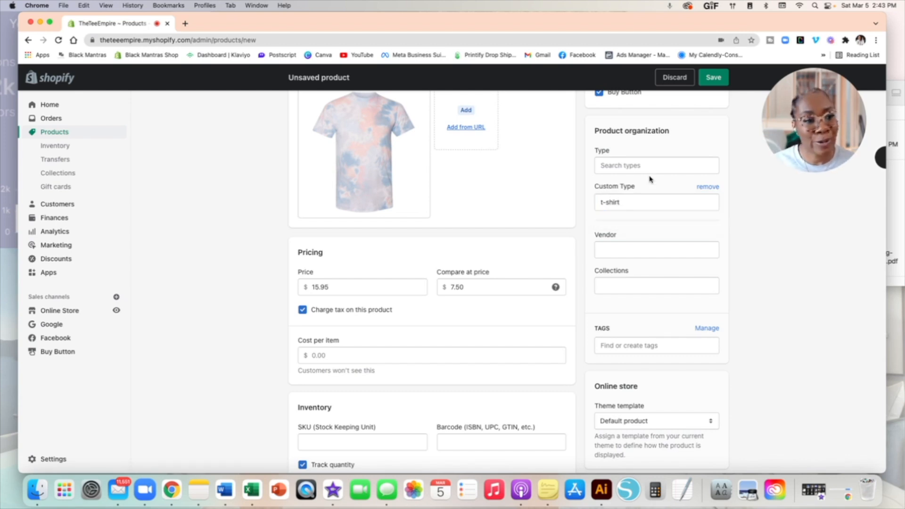
Step: Set the product's vendor to TheTeeEmpire
left_click(629, 249)
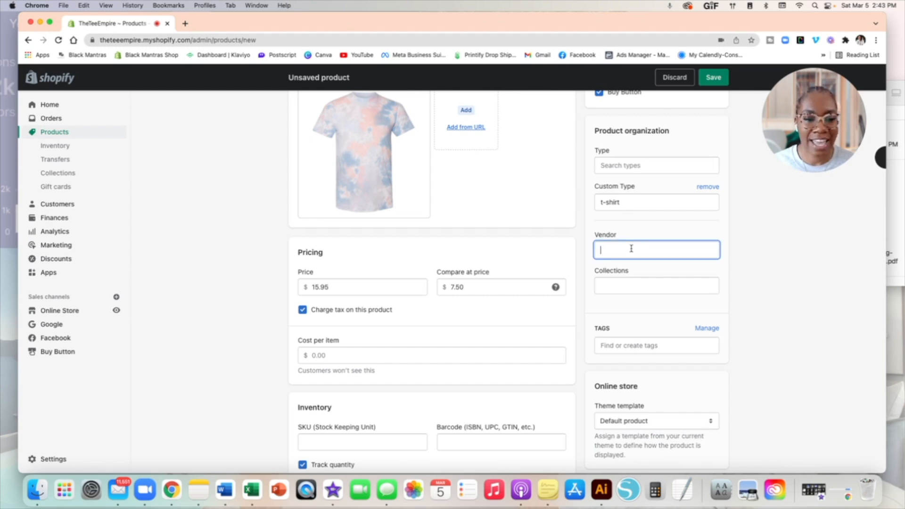
type("T")
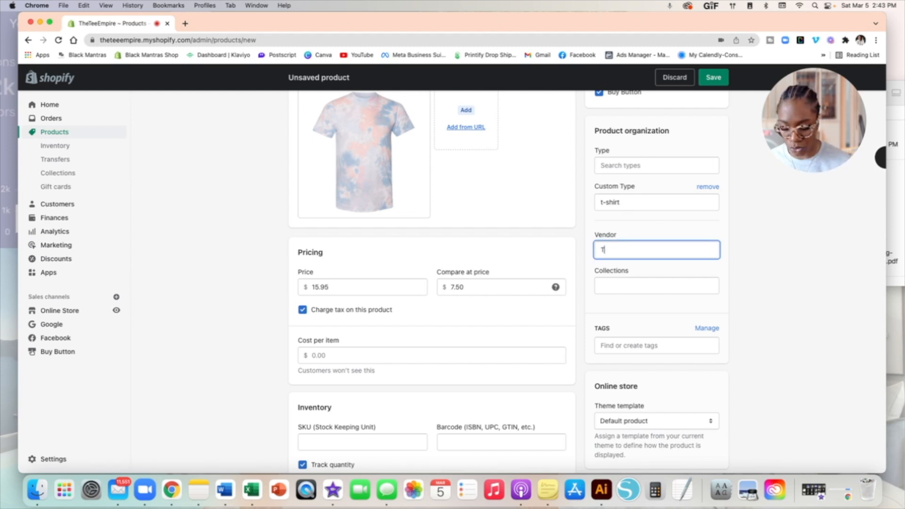
type("heTeeEmpire")
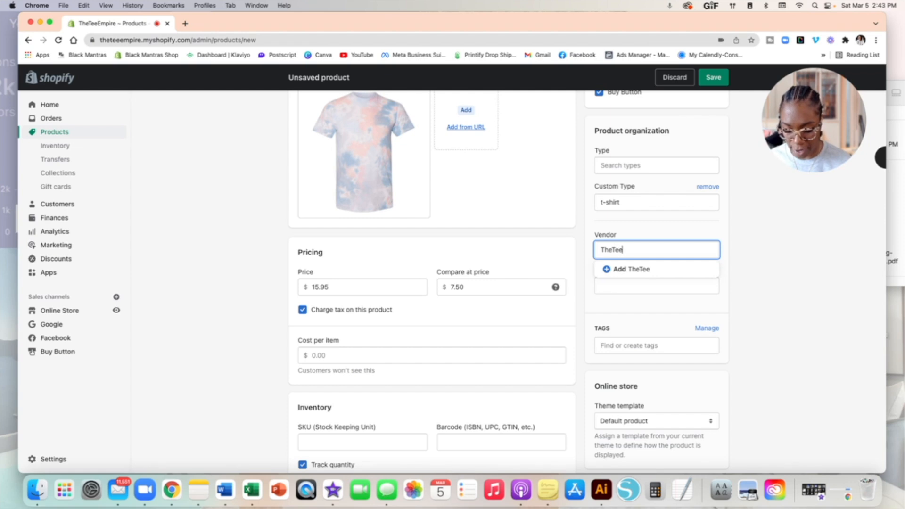
left_click(638, 229)
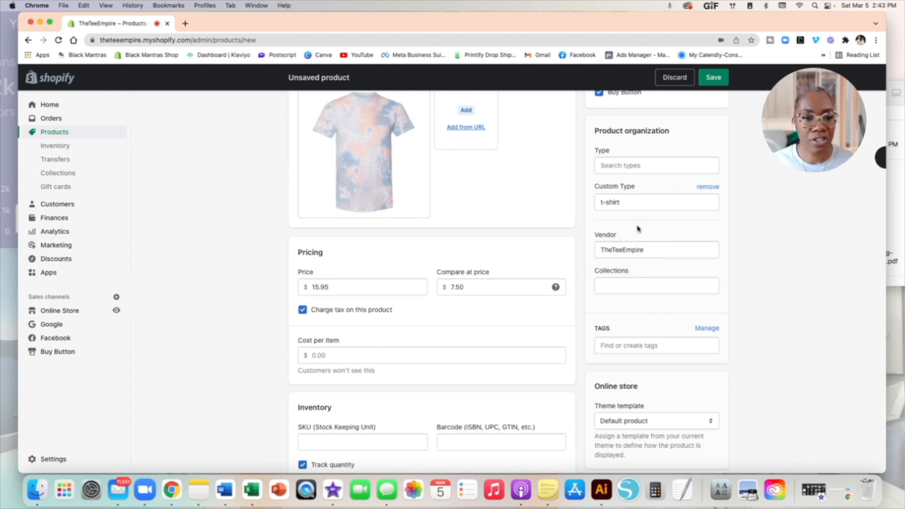
left_click(624, 286)
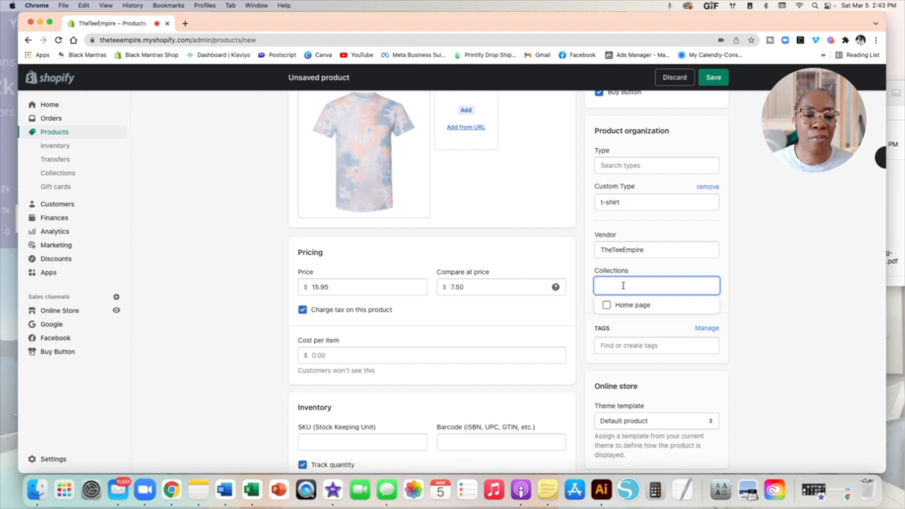
Step: Put the product in the Home page collection and tag it tie dye
left_click(621, 305)
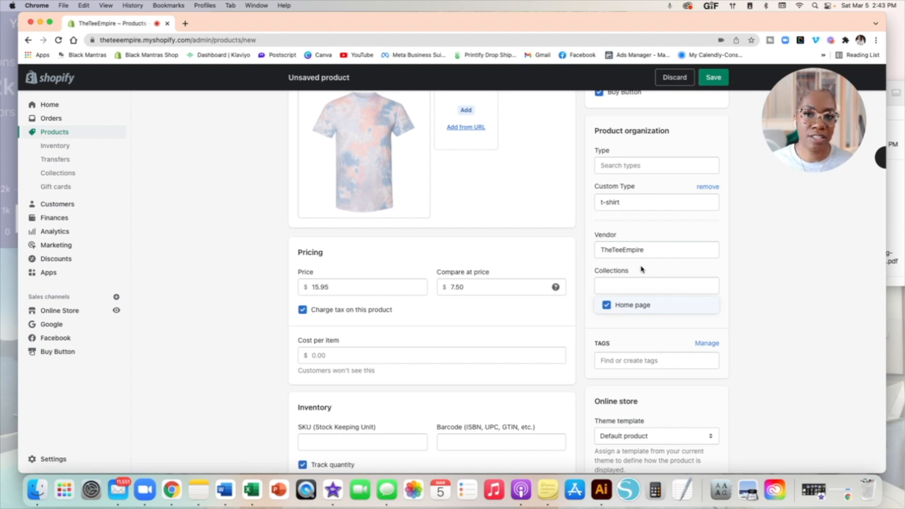
scroll(641, 270, "down", 2)
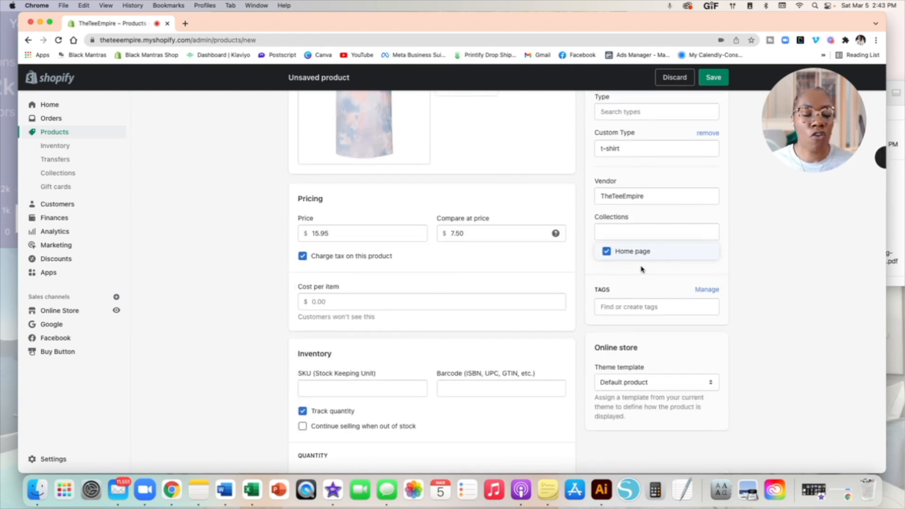
scroll(641, 269, "down", 4)
left_click(619, 219)
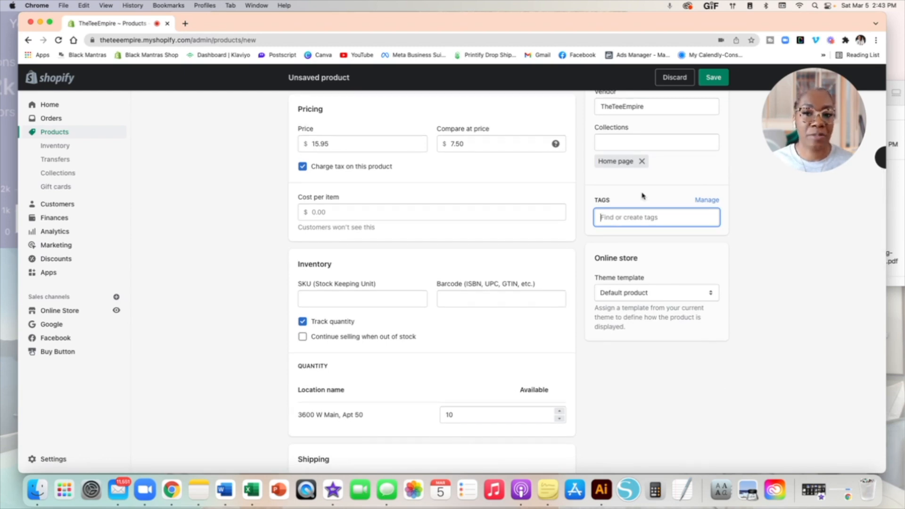
type("tie dye")
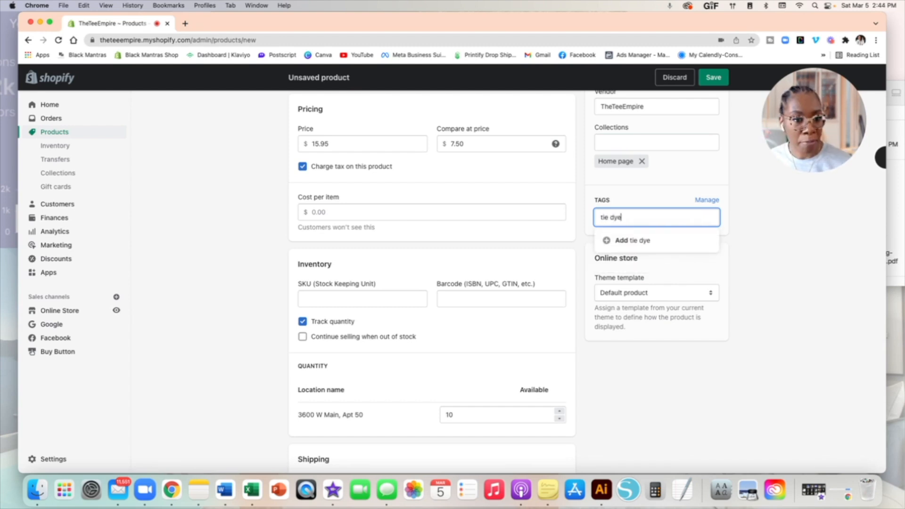
left_click(639, 241)
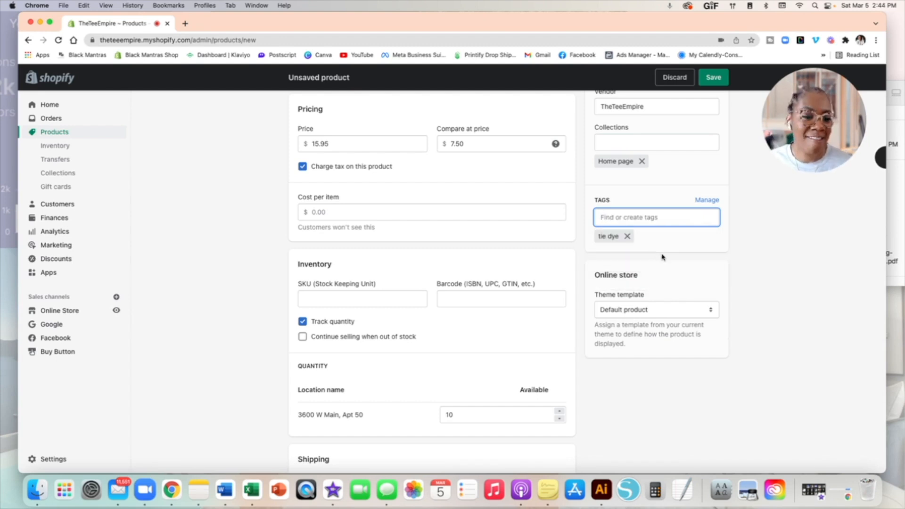
Step: Save the new Tie Dye Tee product
scroll(662, 257, "down", 10)
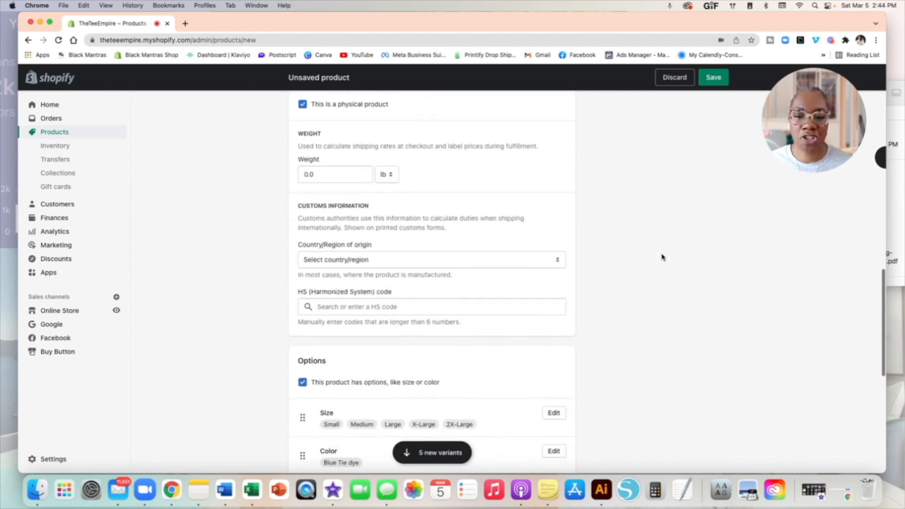
scroll(662, 257, "down", 7)
scroll(662, 257, "up", 4)
scroll(662, 256, "up", 10)
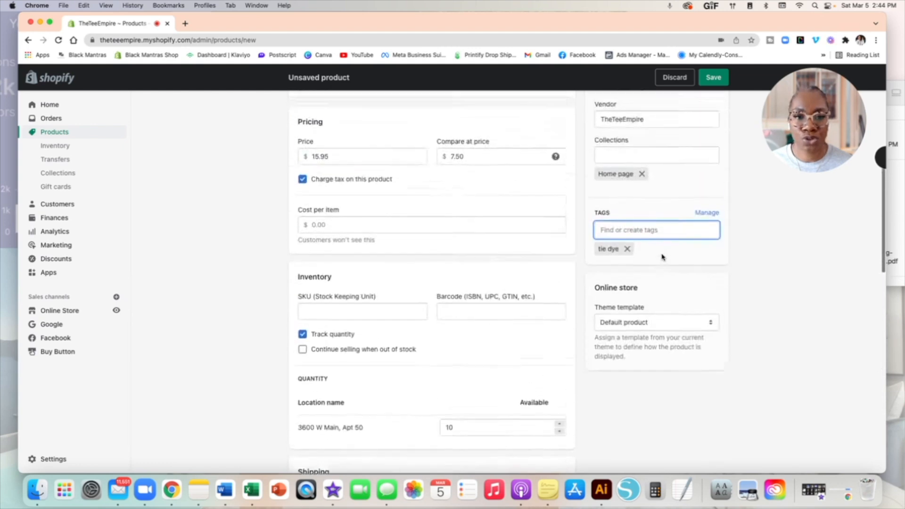
scroll(662, 257, "up", 6)
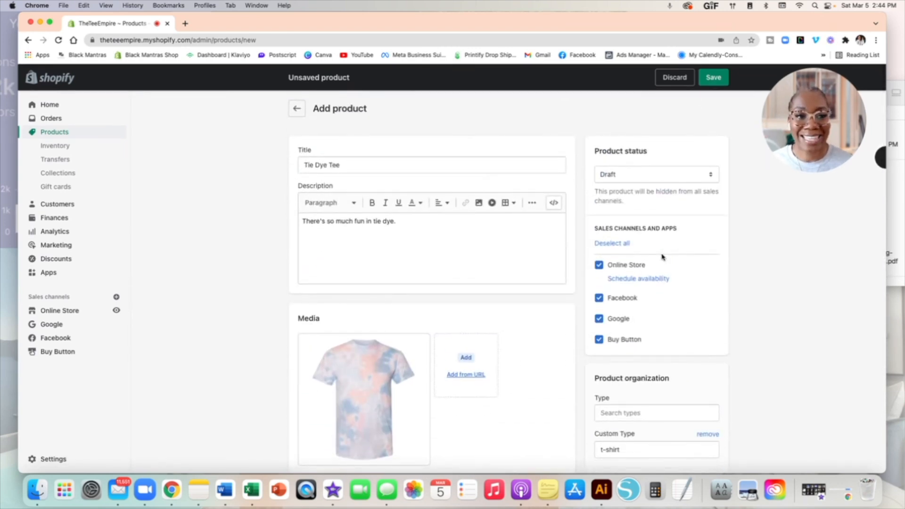
left_click(716, 80)
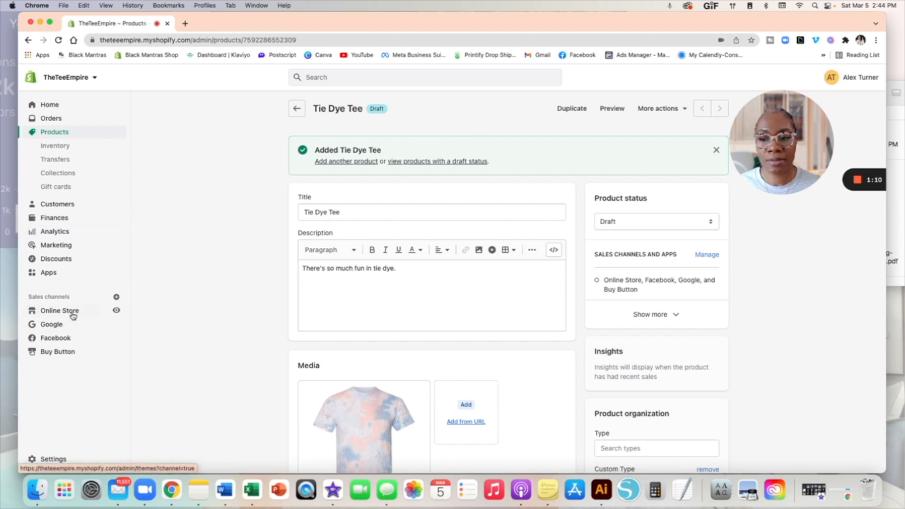
Step: Scroll through the saved Tie Dye Tee draft to check its details
scroll(74, 315, "up", 5)
scroll(128, 270, "down", 5)
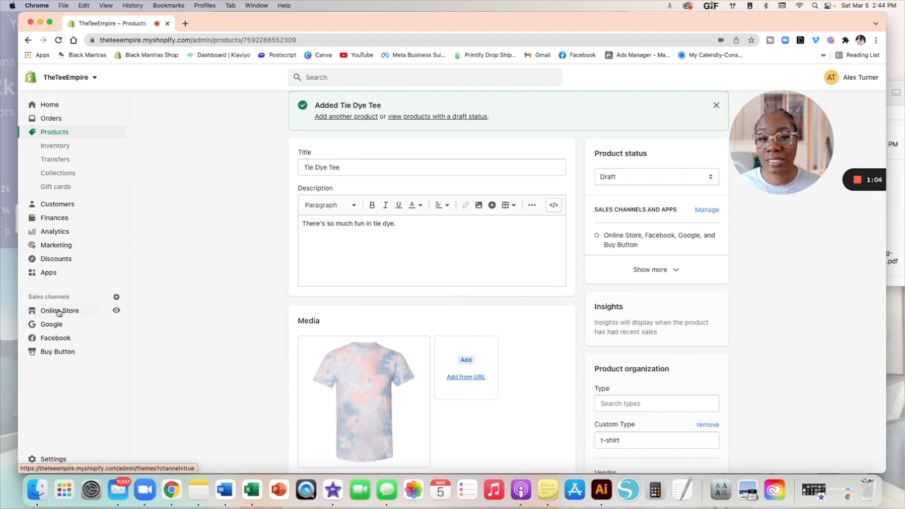
Step: Go to Online Store themes and scroll down to the Theme library below Dawn
left_click(59, 312)
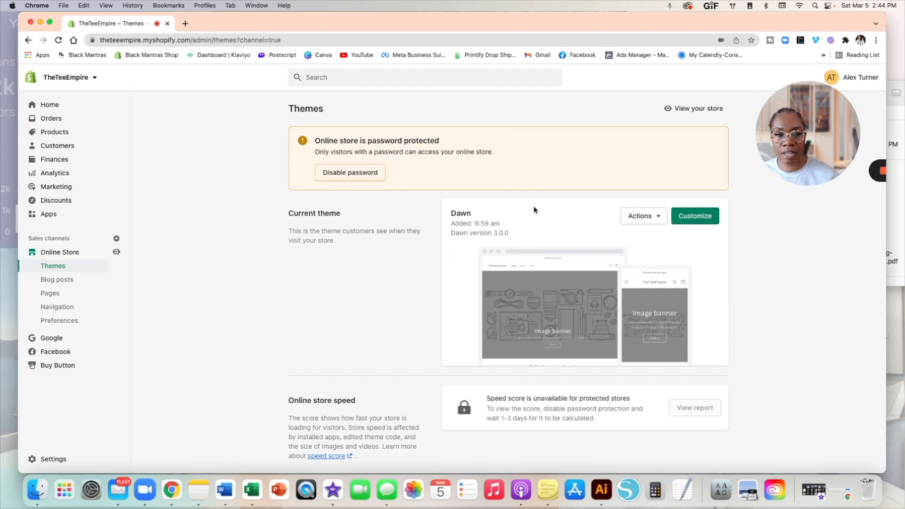
scroll(534, 210, "down", 5)
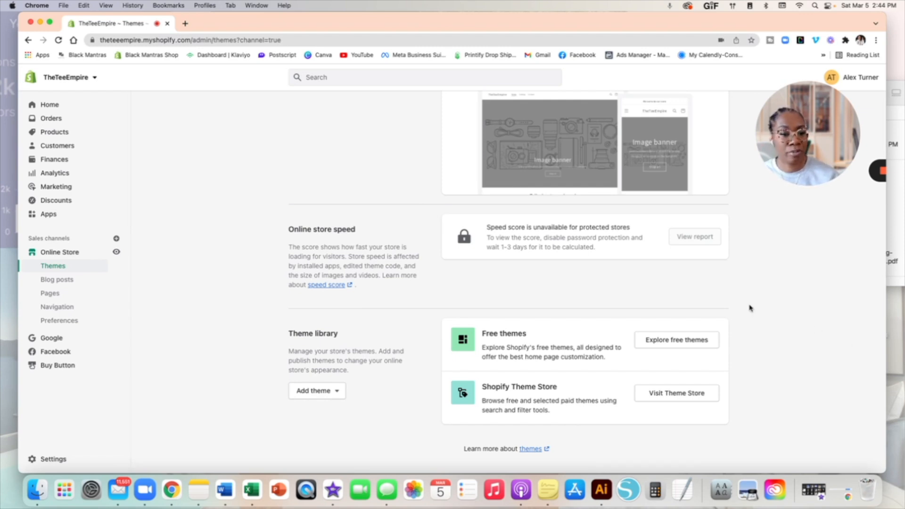
Step: Browse the free themes gallery through the Selling in person and Selling internationally collections
left_click(688, 341)
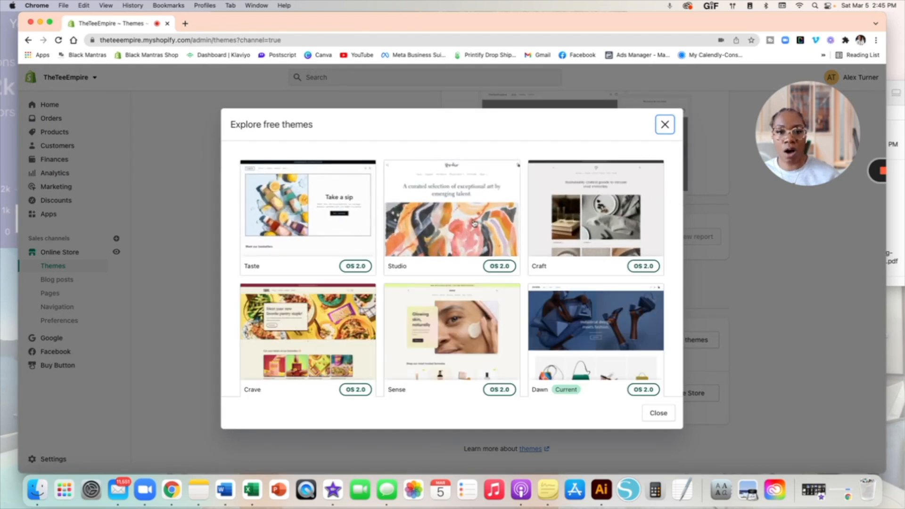
scroll(574, 218, "down", 1)
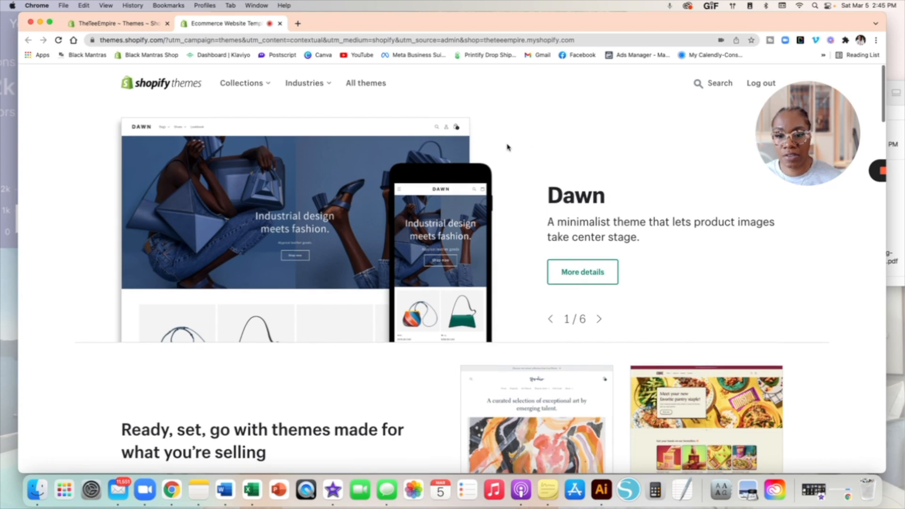
scroll(507, 147, "down", 5)
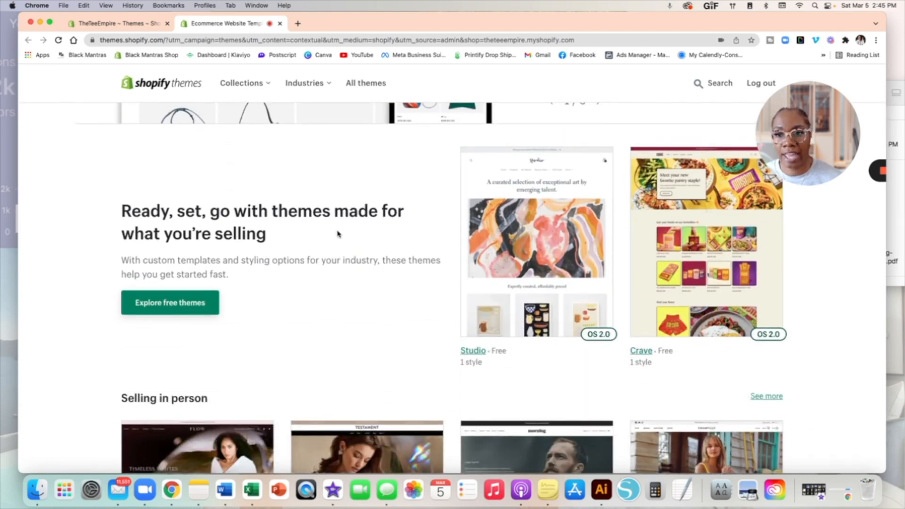
scroll(338, 228, "down", 5)
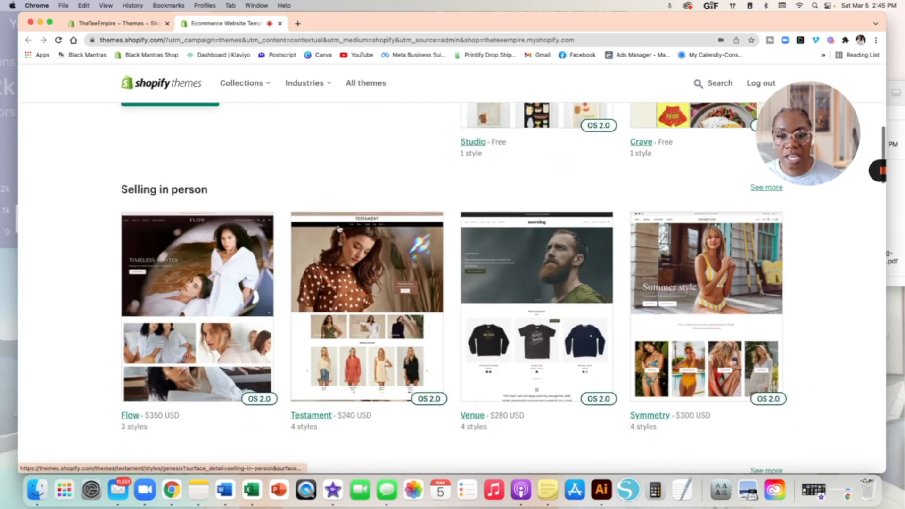
scroll(391, 265, "down", 3)
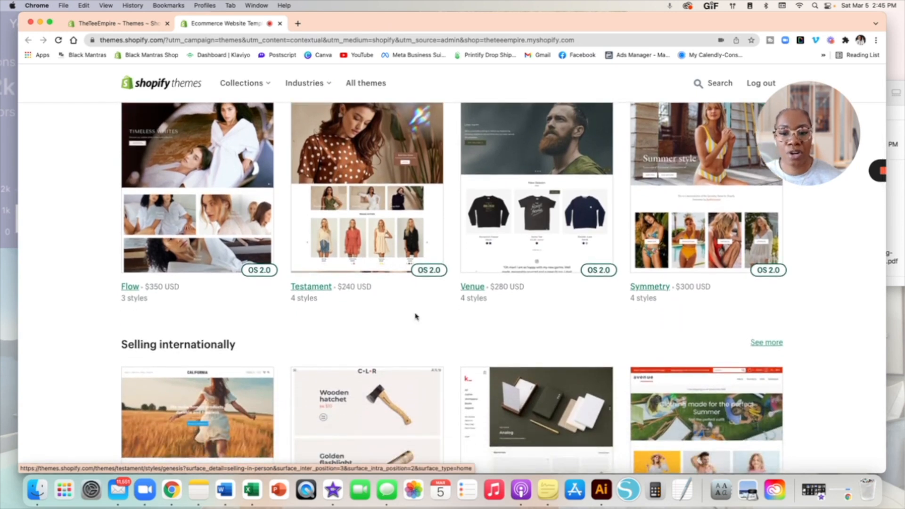
scroll(417, 316, "down", 3)
scroll(416, 316, "down", 3)
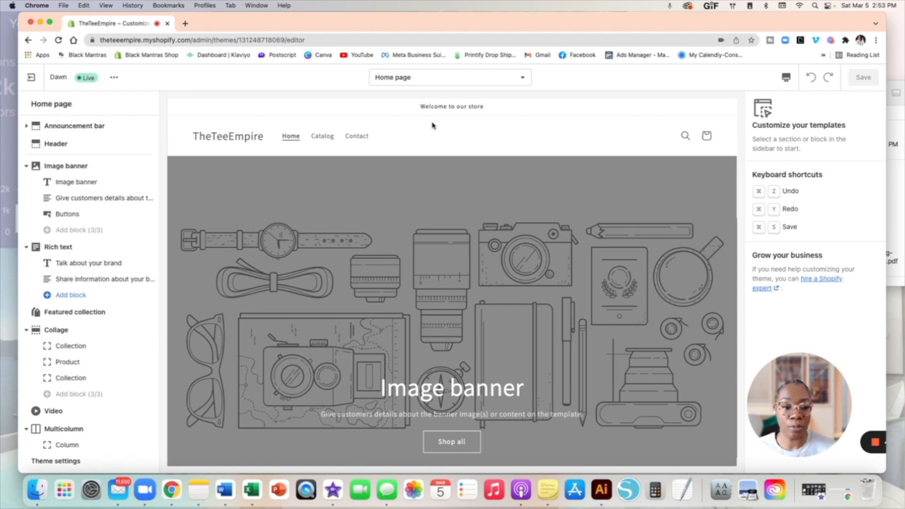
scroll(431, 126, "down", 2)
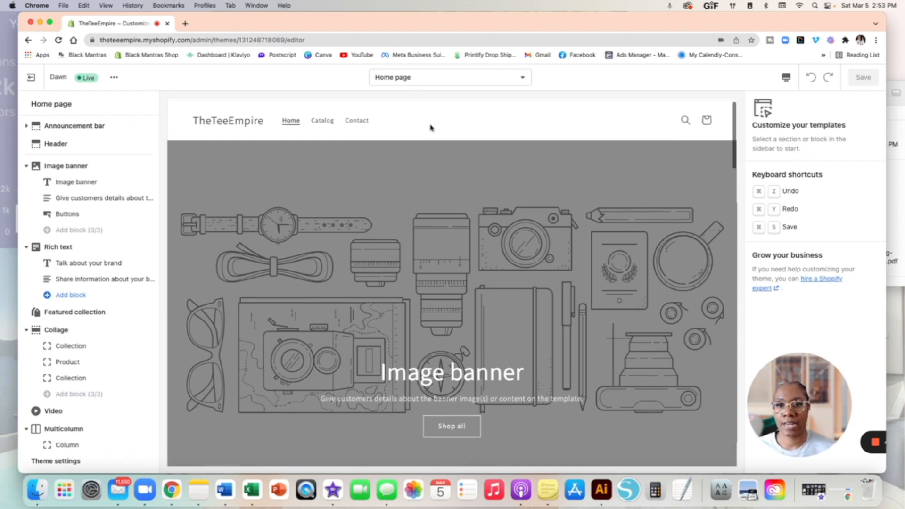
scroll(431, 127, "down", 3)
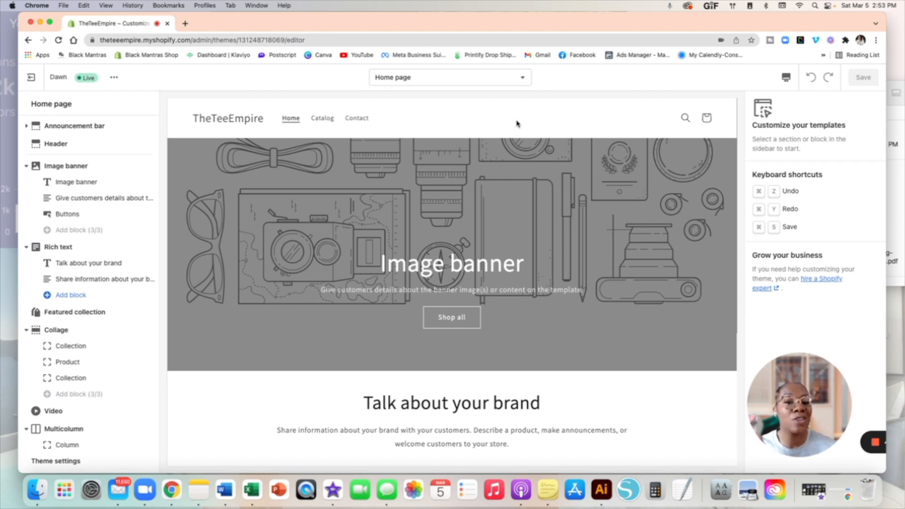
scroll(517, 123, "down", 5)
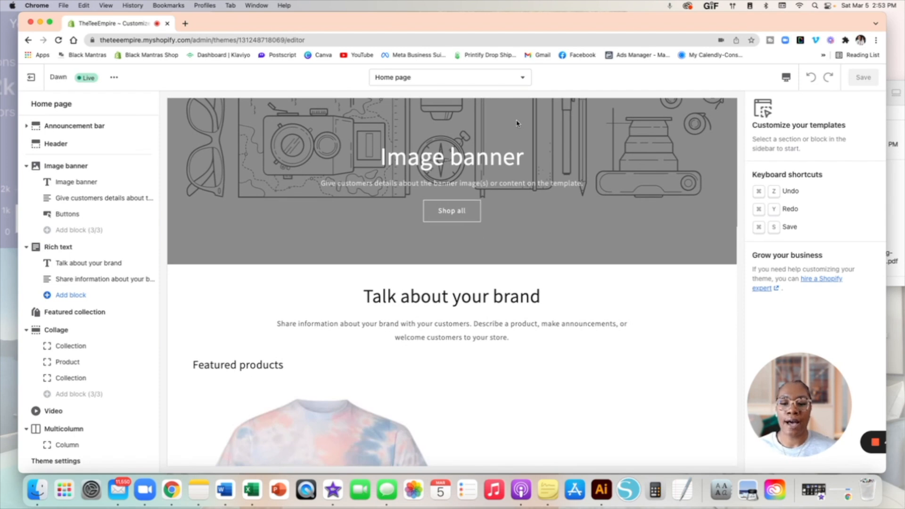
scroll(517, 124, "up", 1)
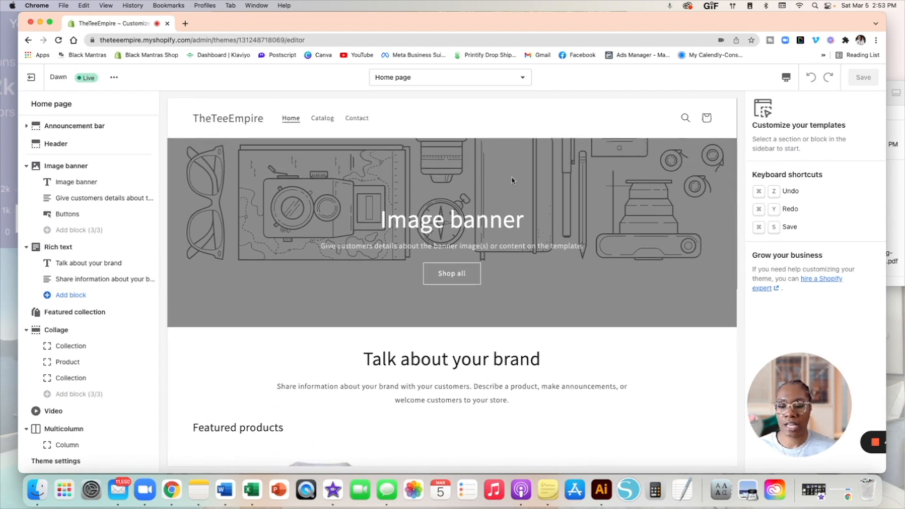
scroll(482, 218, "down", 3)
scroll(502, 275, "up", 10)
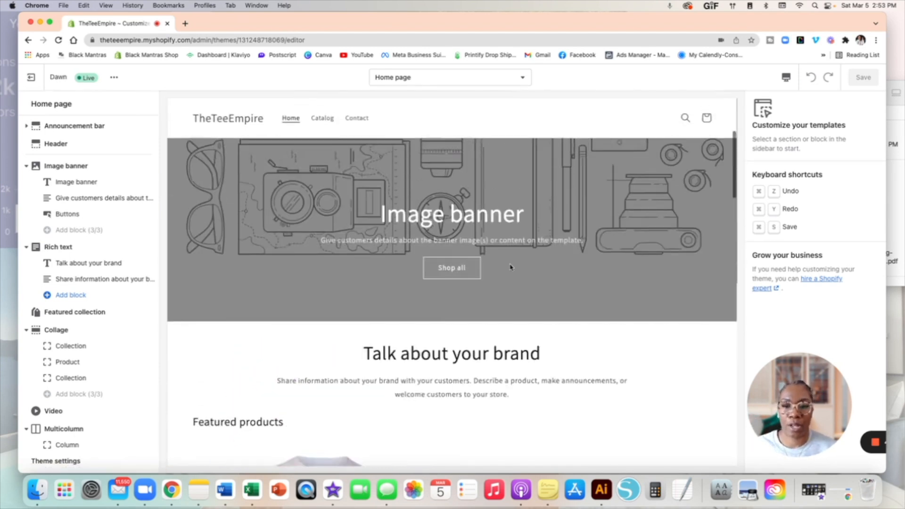
scroll(510, 264, "up", 3)
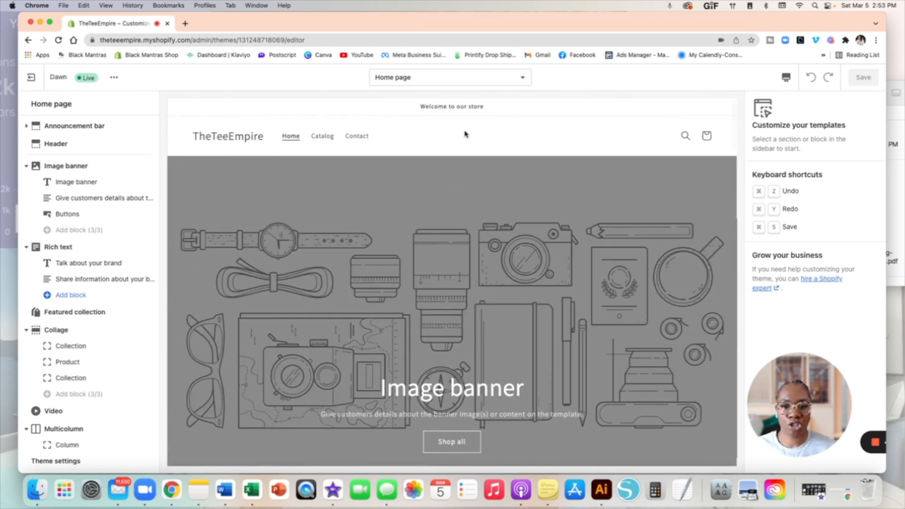
scroll(566, 138, "down", 1)
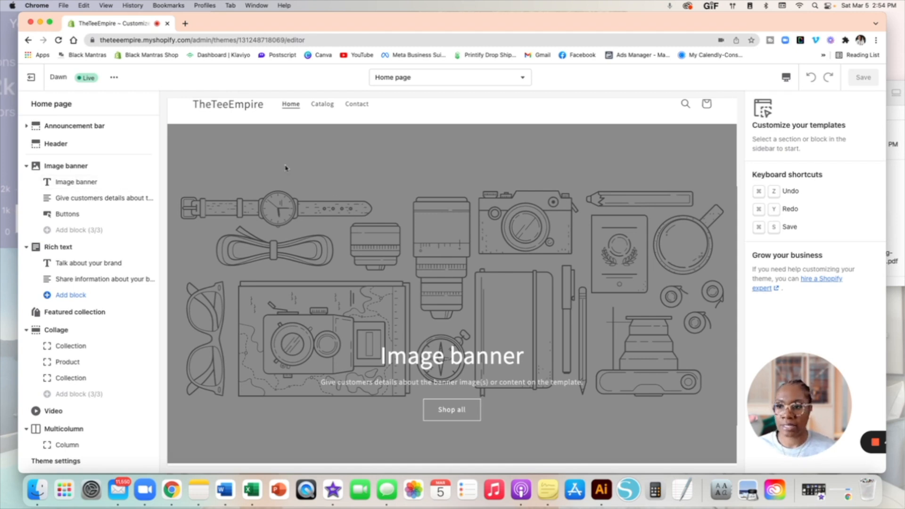
Step: Review the Image banner section settings and its heading block
left_click(65, 168)
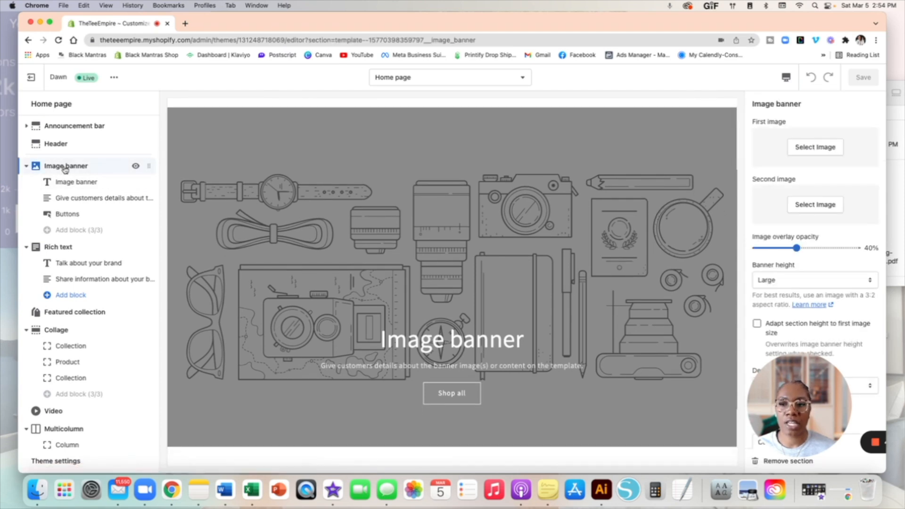
left_click(71, 183)
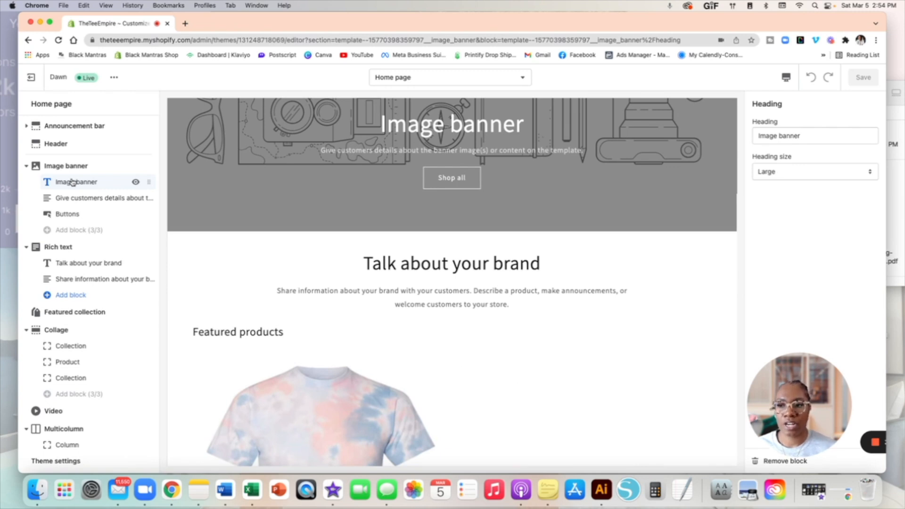
left_click(70, 168)
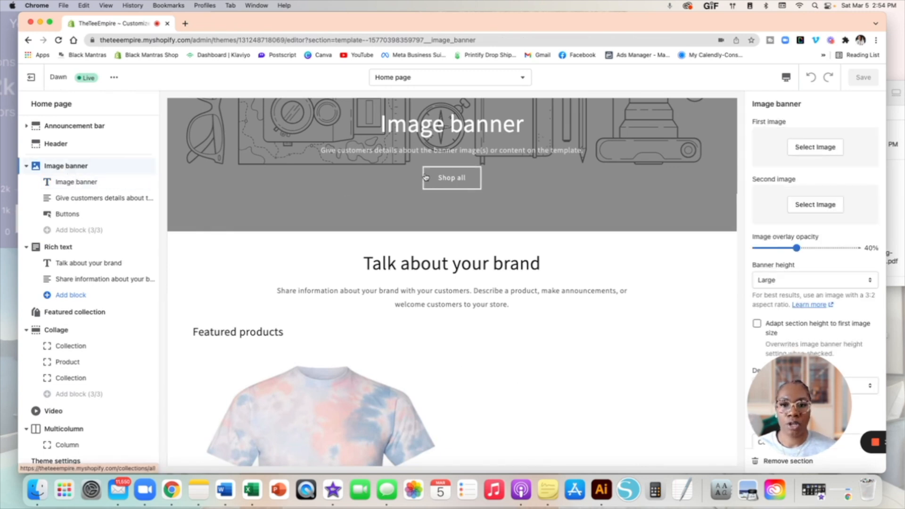
scroll(426, 177, "up", 5)
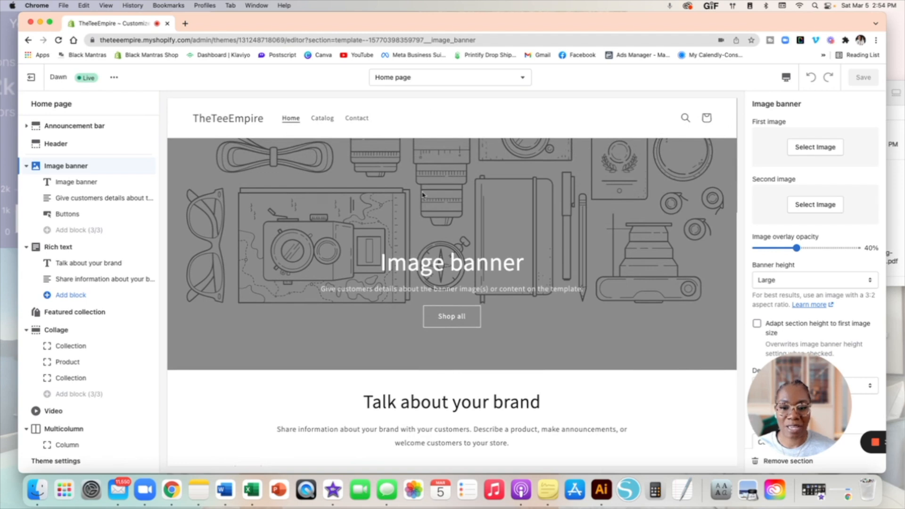
left_click(89, 183)
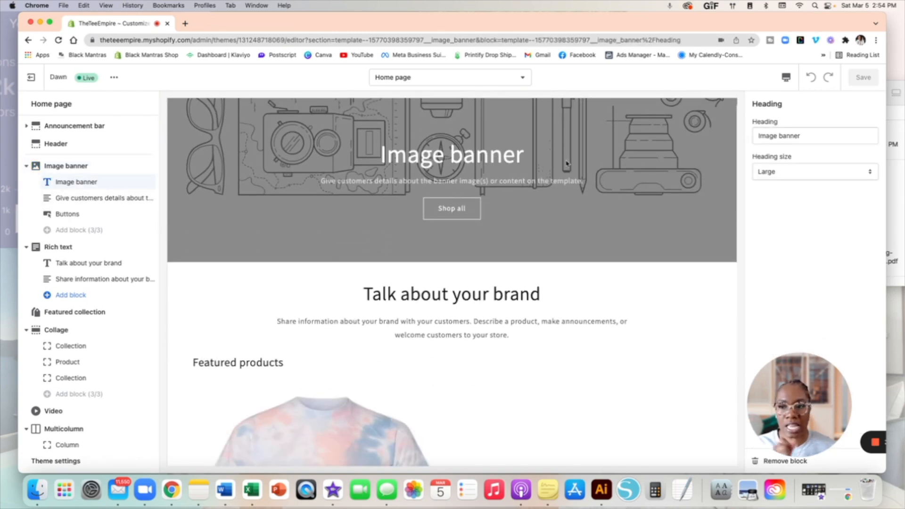
Step: Check the banner's text and buttons blocks, then the 'Talk about your brand' heading settings
left_click(81, 200)
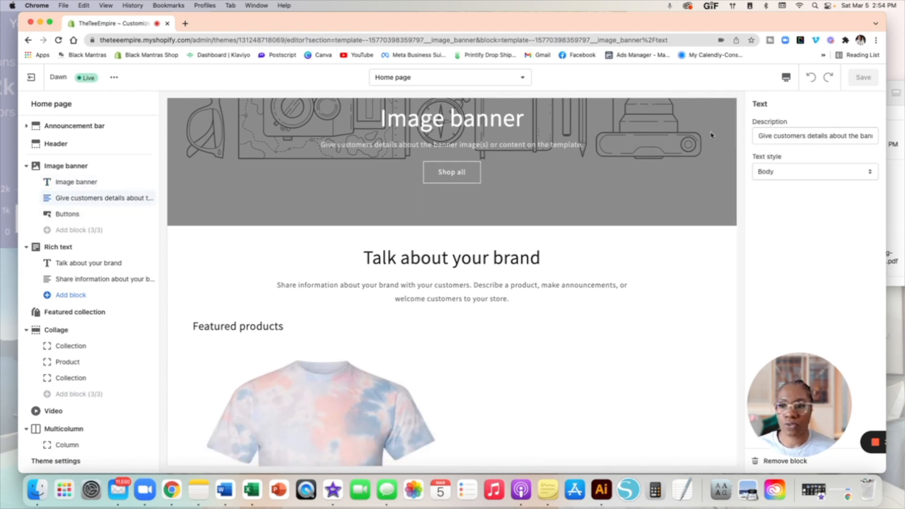
left_click(56, 217)
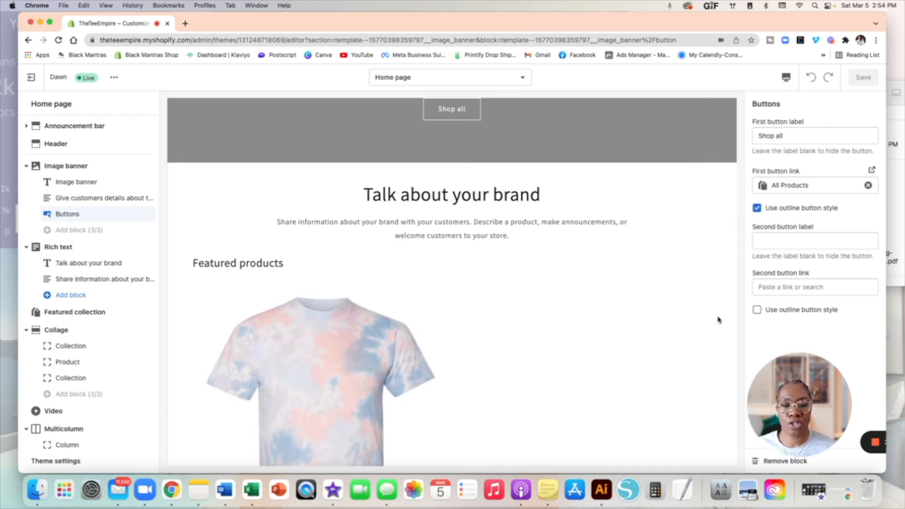
left_click_drag(782, 387, 519, 319)
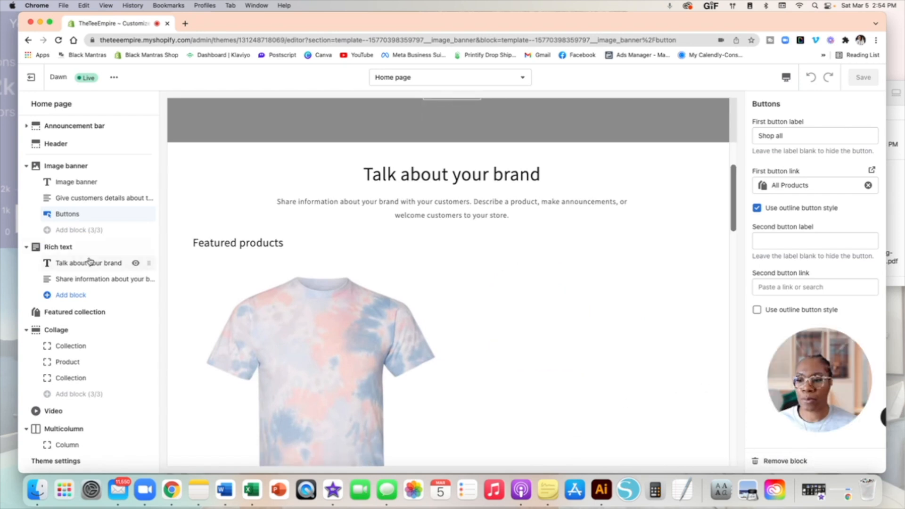
left_click(90, 262)
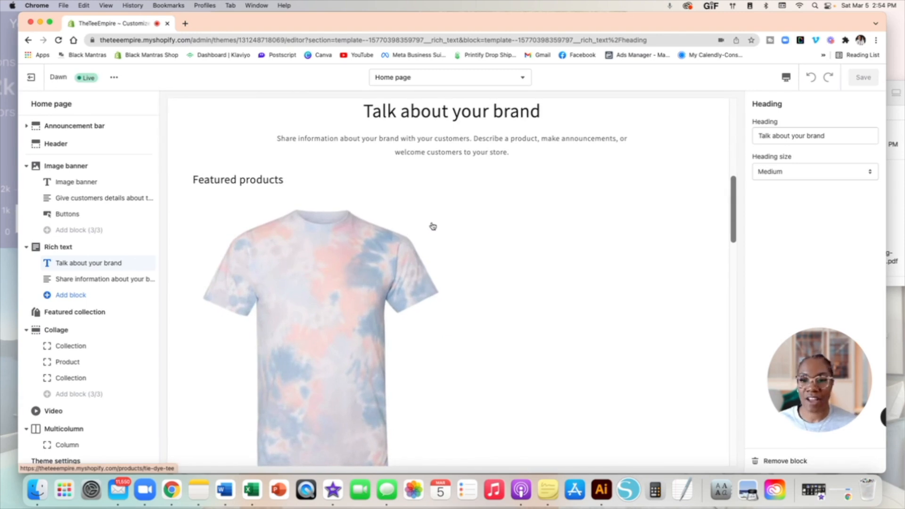
Step: Check the Featured collection settings (Featured products heading, all collection, max 8 products), then scroll the preview past the collage
scroll(76, 290, "down", 2)
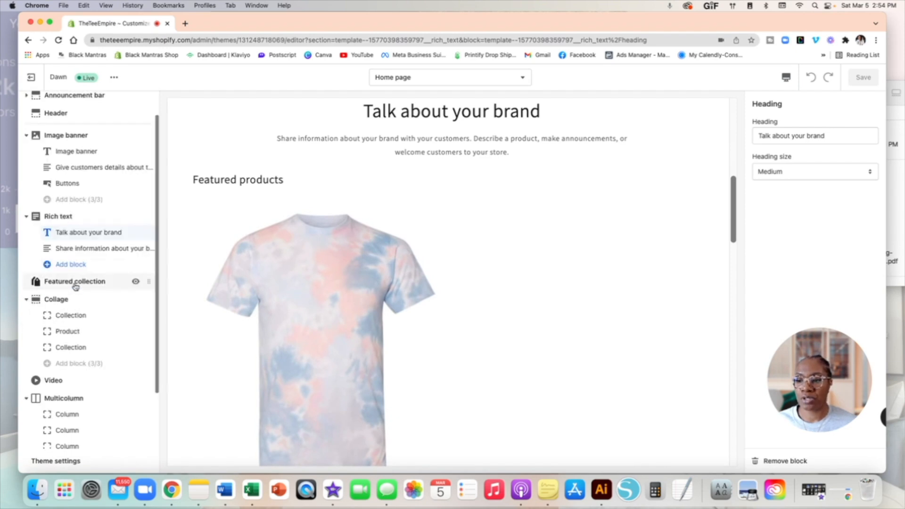
left_click(76, 283)
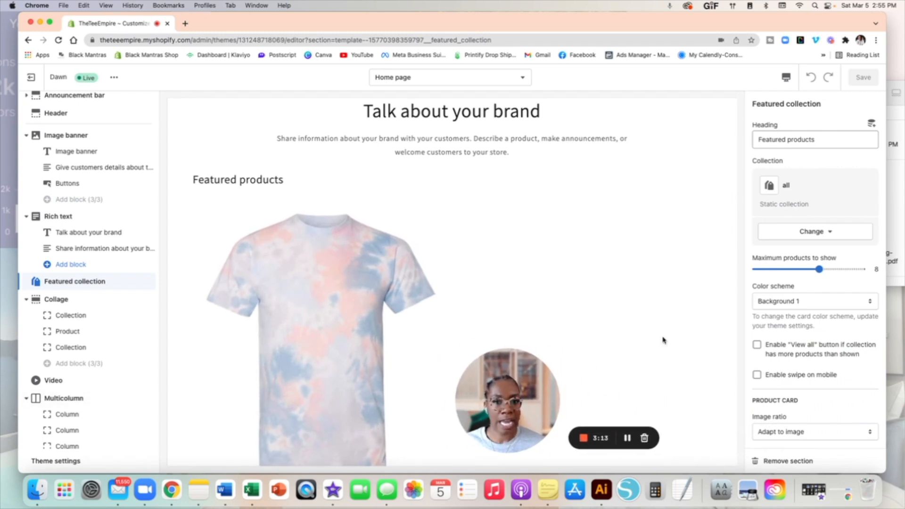
left_click_drag(529, 389, 851, 397)
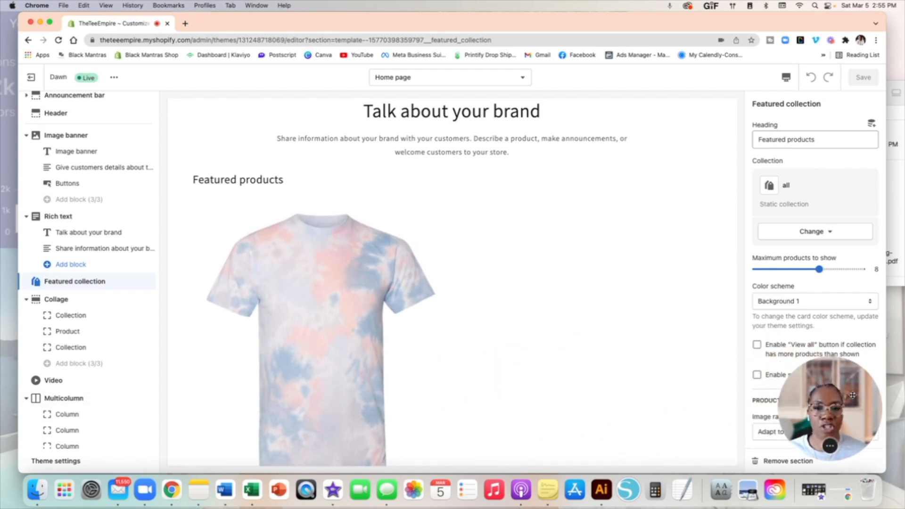
scroll(508, 243, "down", 2)
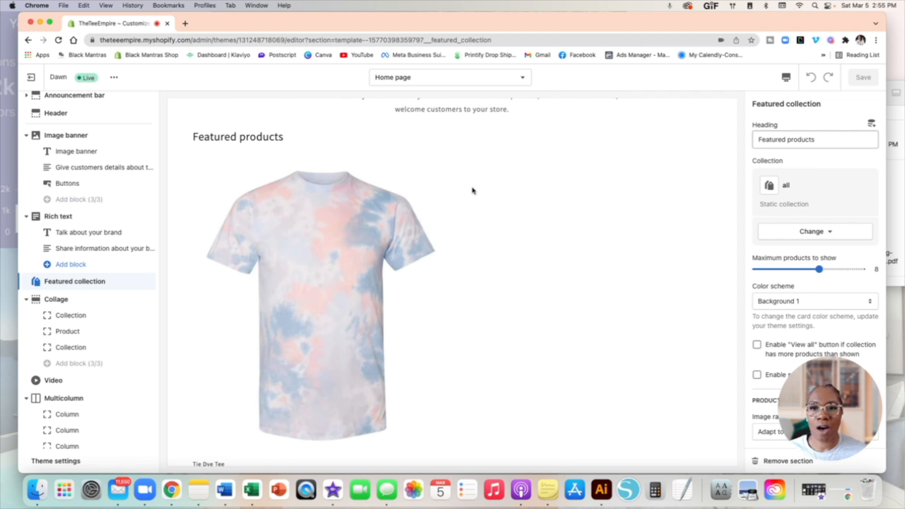
scroll(473, 191, "down", 1)
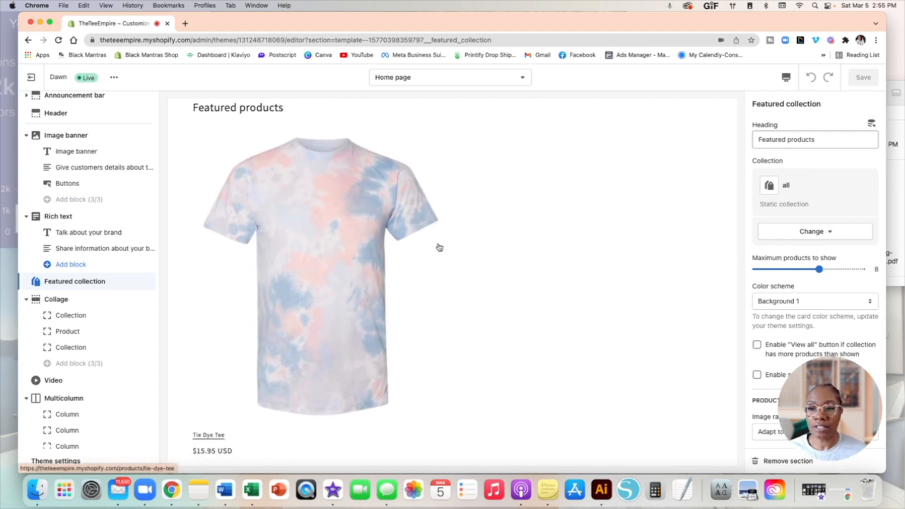
scroll(439, 248, "down", 2)
scroll(440, 247, "down", 3)
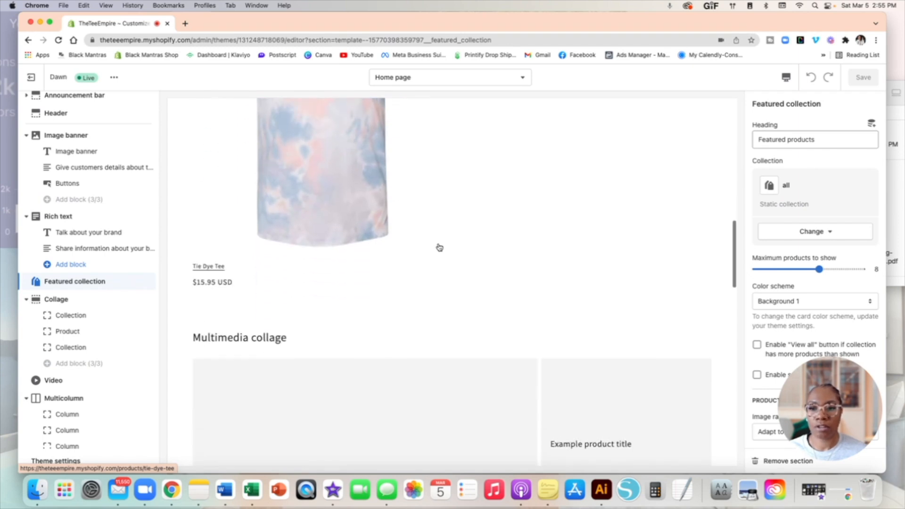
scroll(439, 248, "down", 2)
scroll(133, 271, "down", 2)
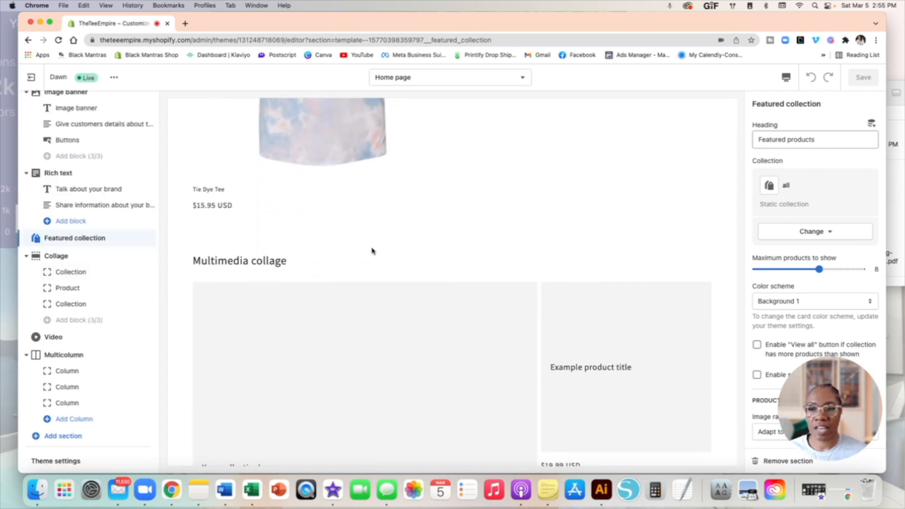
scroll(373, 251, "down", 3)
scroll(373, 251, "down", 5)
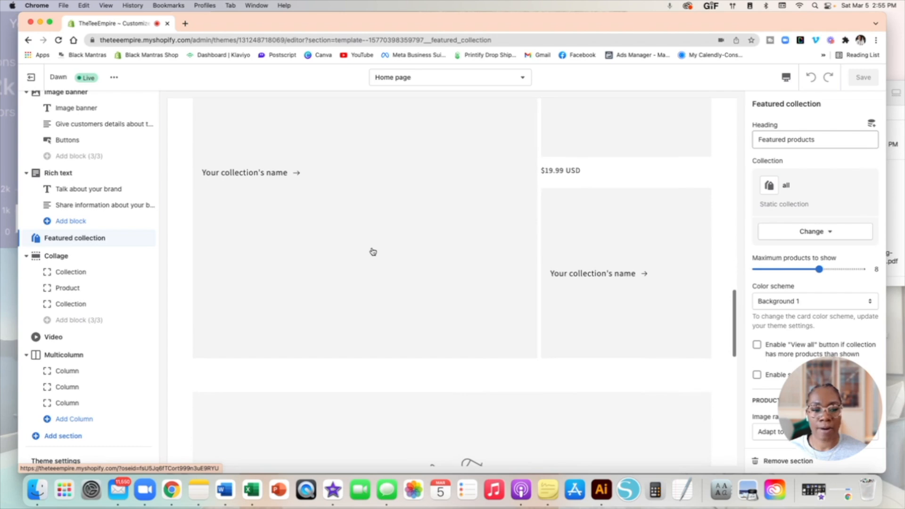
scroll(372, 252, "down", 3)
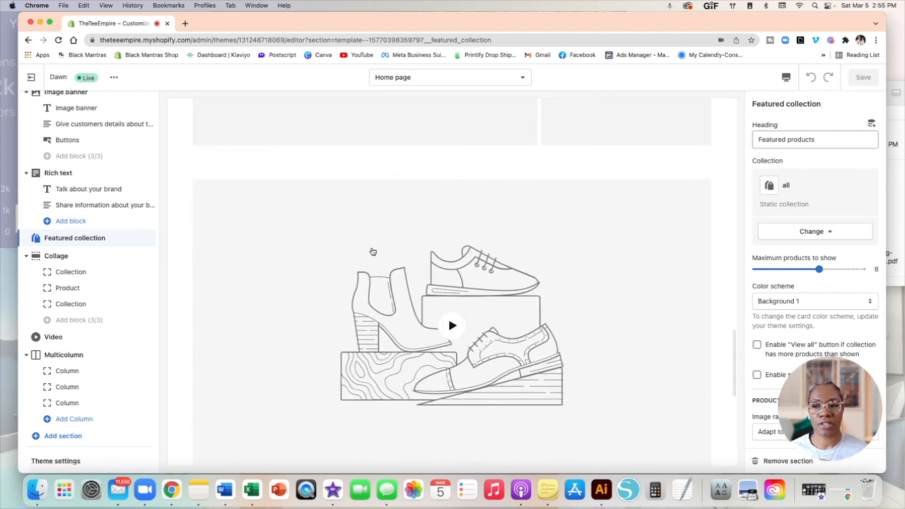
Step: Remove the Video and Multicolumn sections from the home page template
scroll(373, 251, "down", 5)
scroll(373, 251, "down", 3)
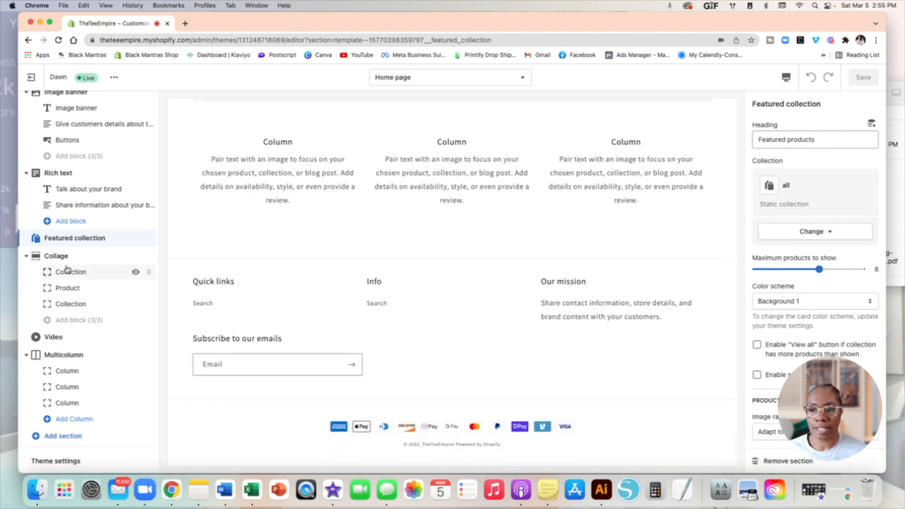
left_click(71, 337)
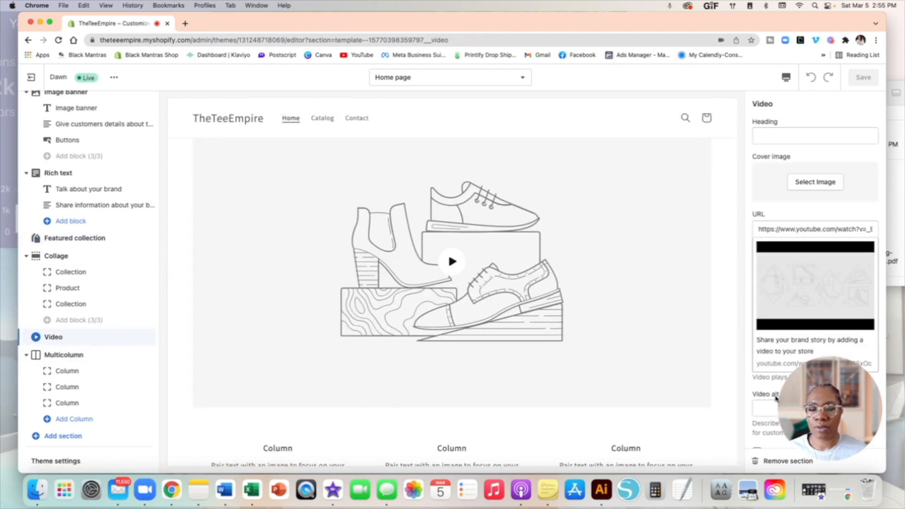
left_click(773, 461)
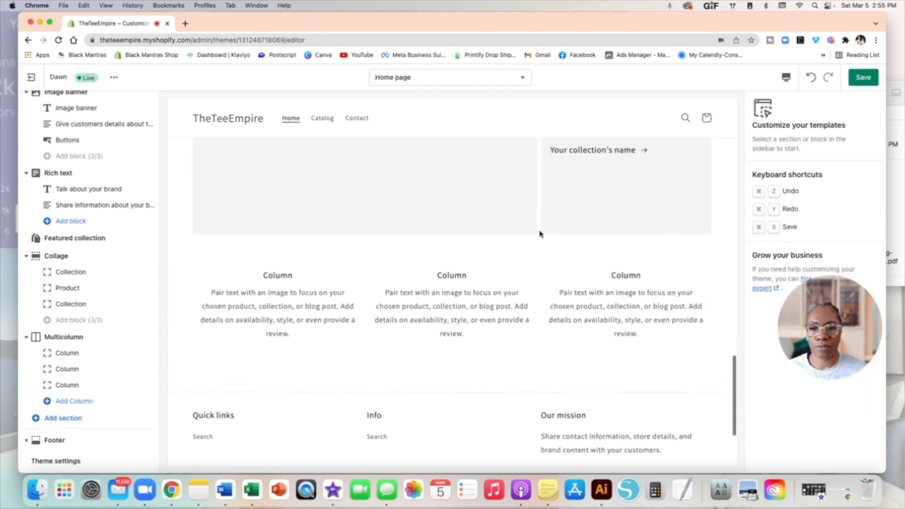
left_click(62, 338)
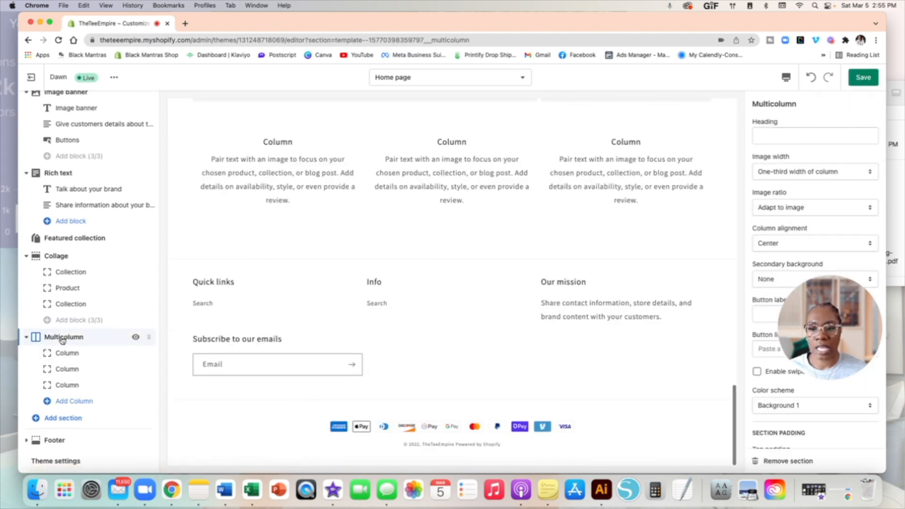
scroll(810, 440, "down", 1)
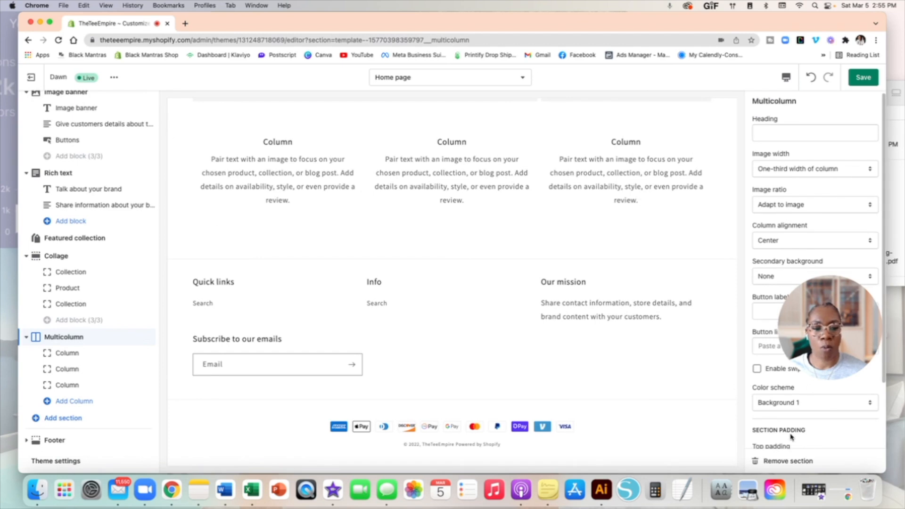
left_click(794, 462)
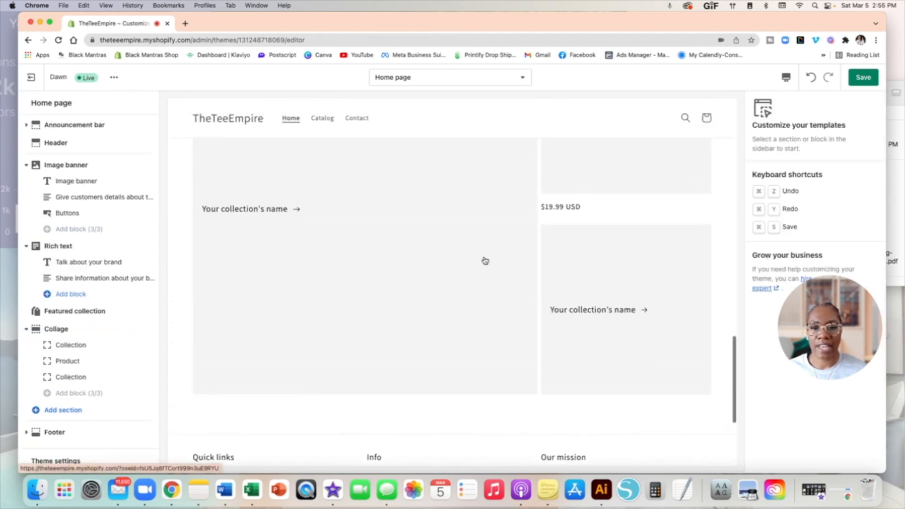
scroll(485, 261, "up", 5)
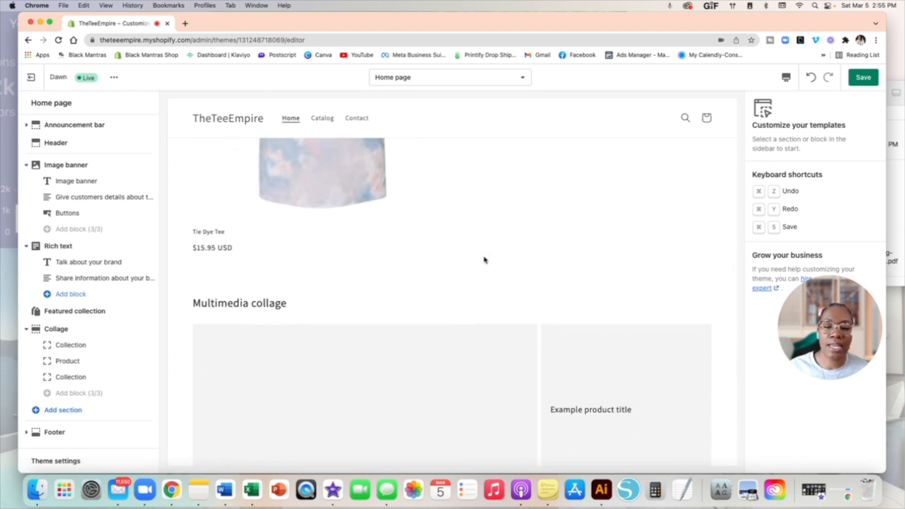
scroll(485, 259, "up", 5)
scroll(484, 259, "up", 5)
scroll(484, 259, "down", 7)
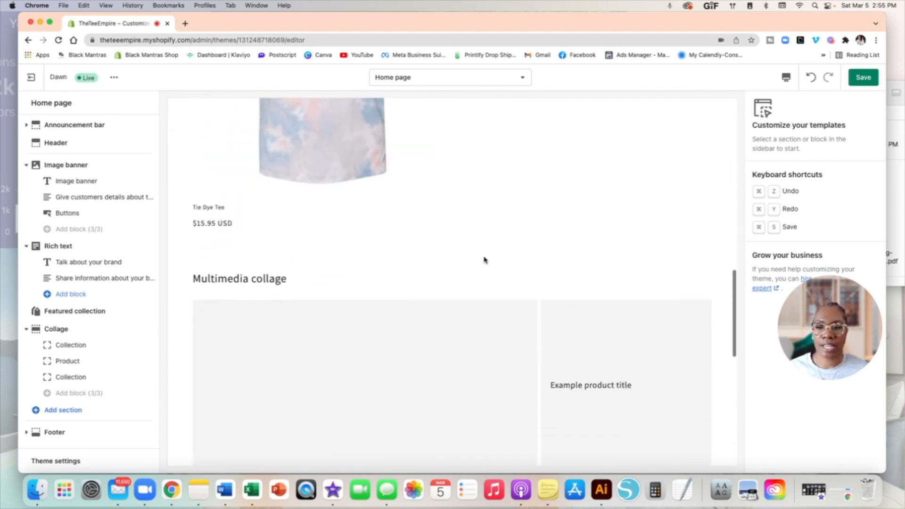
scroll(382, 250, "down", 3)
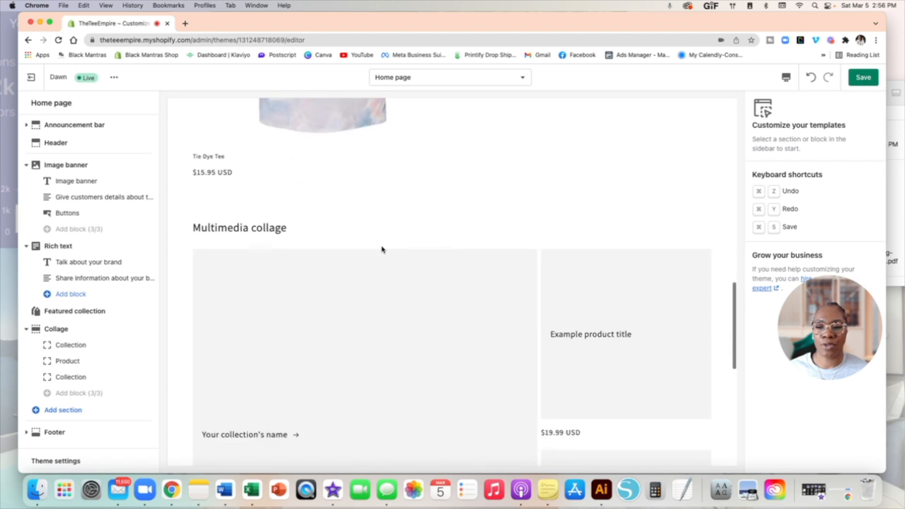
scroll(228, 277, "up", 6)
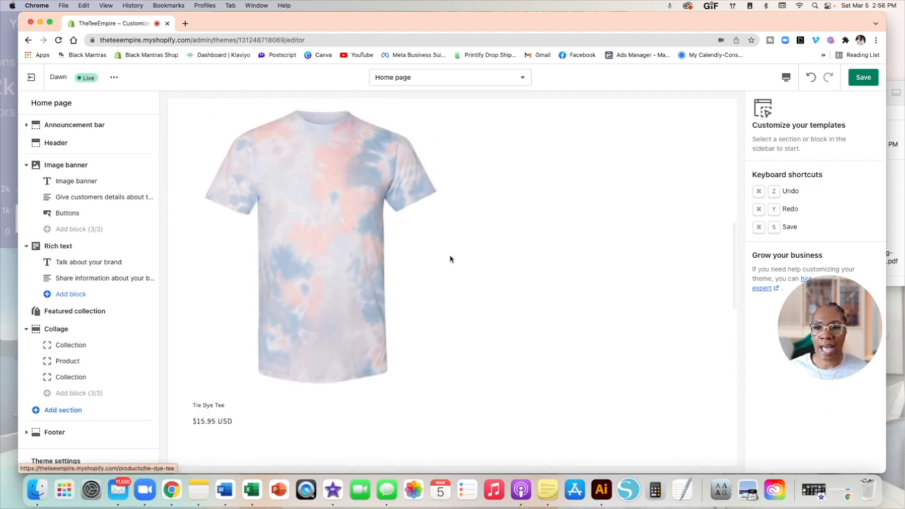
scroll(451, 259, "up", 2)
scroll(451, 259, "down", 1)
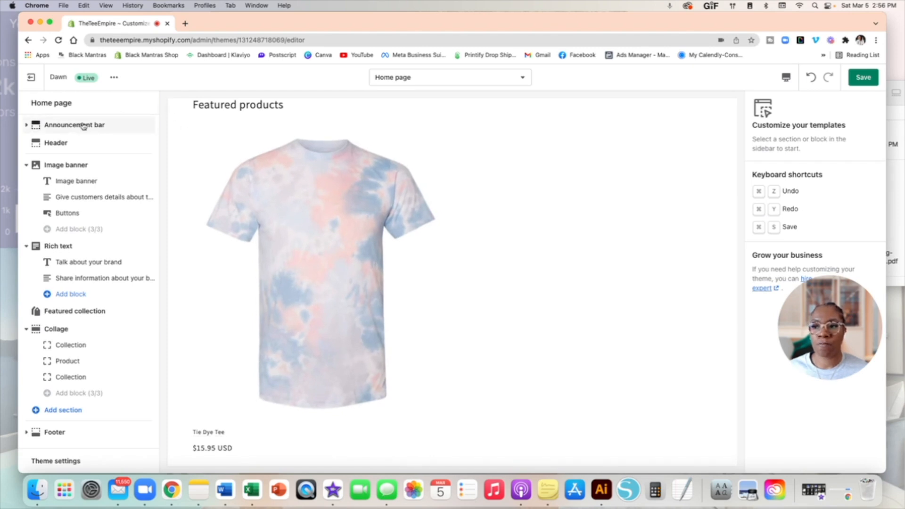
scroll(84, 194, "down", 1)
scroll(84, 195, "up", 1)
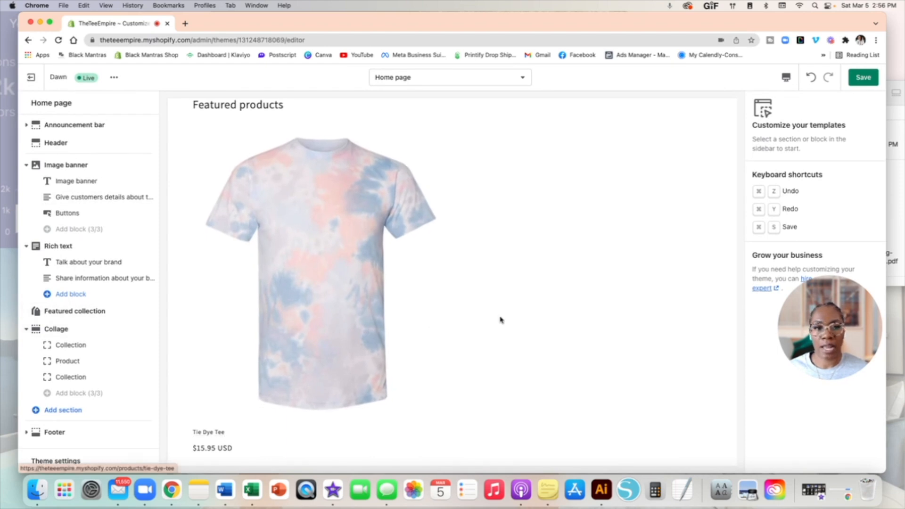
scroll(501, 320, "down", 3)
scroll(501, 319, "up", 3)
scroll(502, 320, "up", 8)
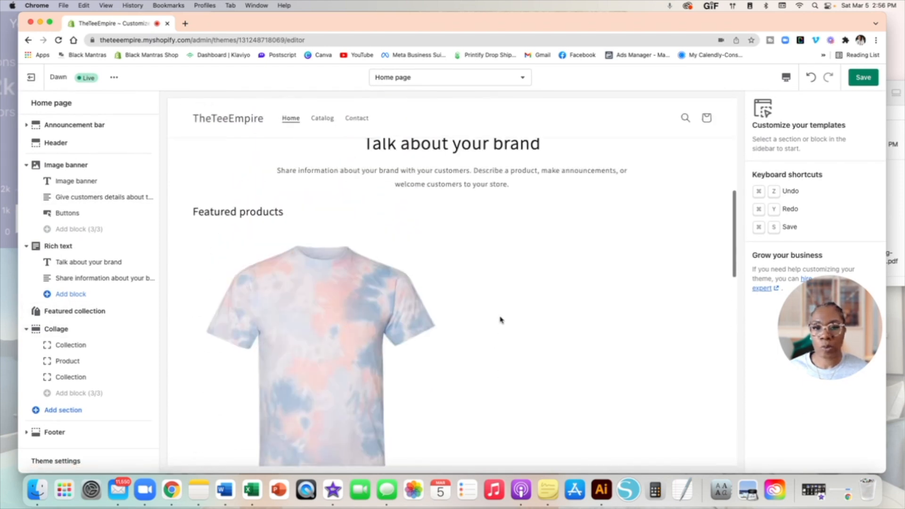
scroll(501, 319, "up", 5)
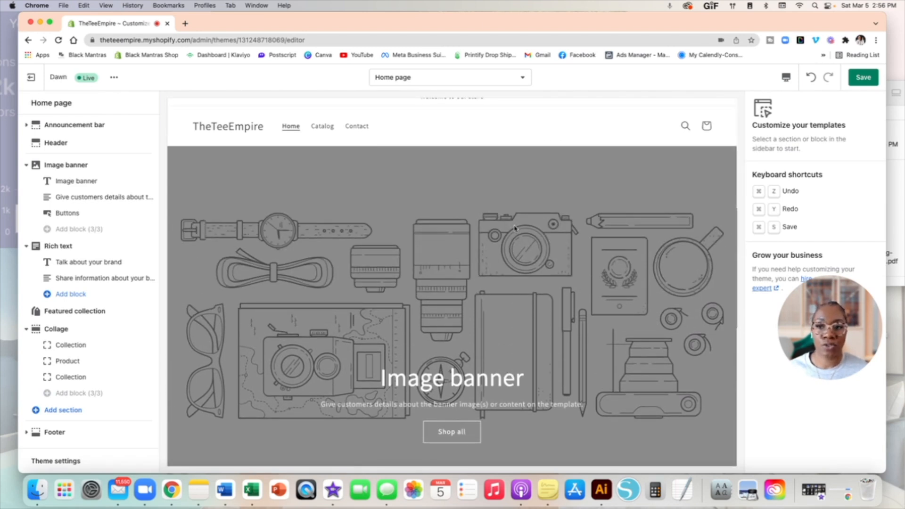
scroll(515, 228, "down", 1)
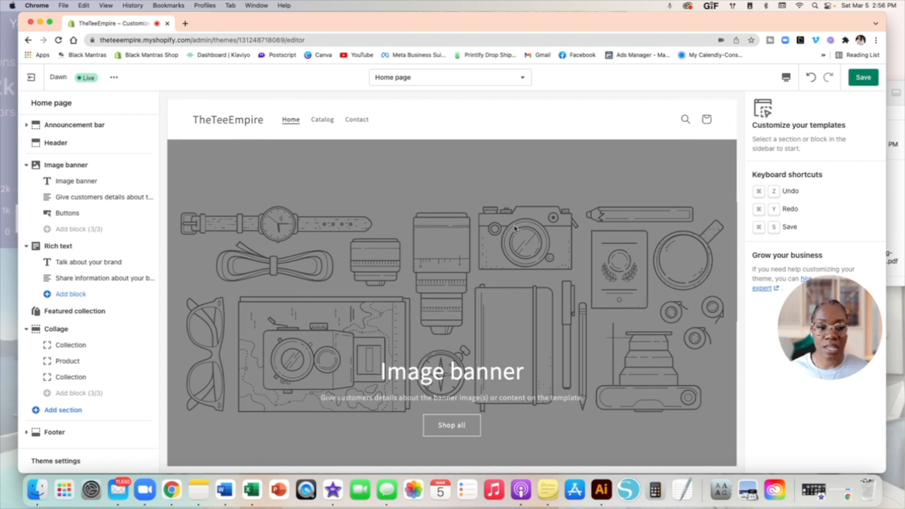
scroll(514, 228, "down", 7)
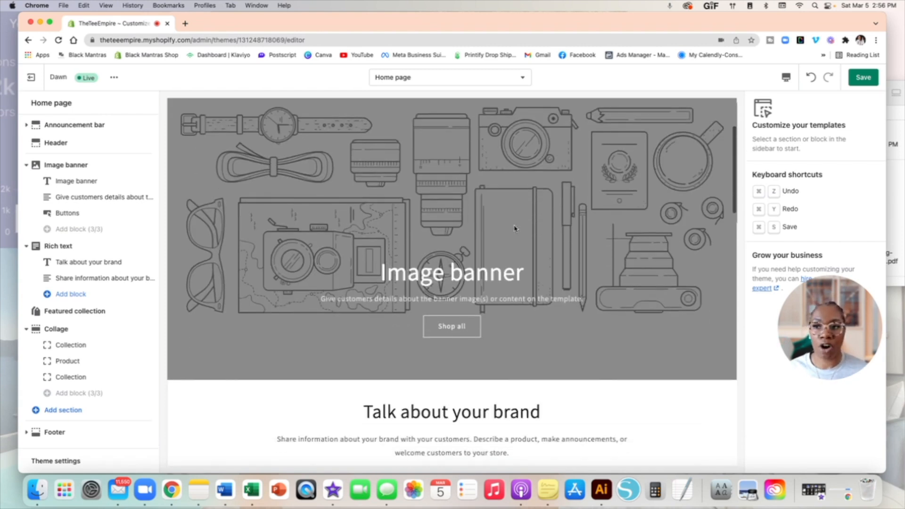
scroll(514, 228, "up", 6)
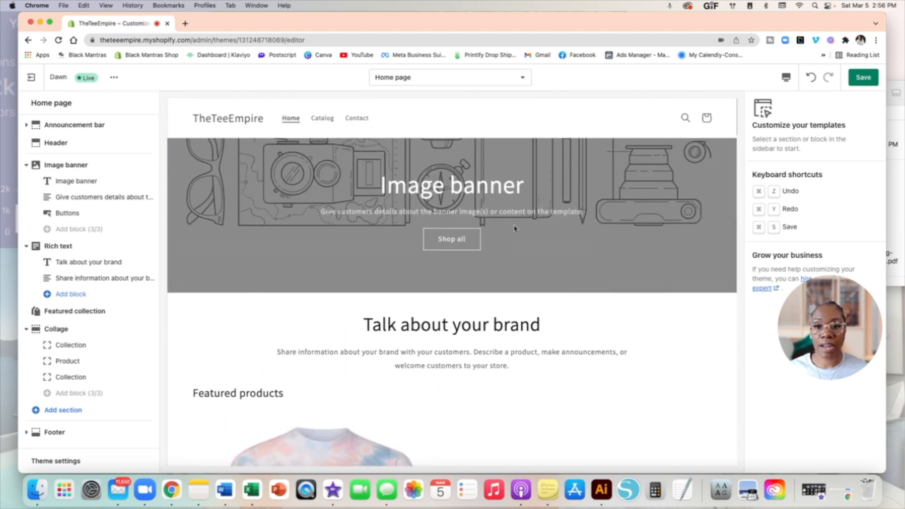
scroll(514, 229, "up", 2)
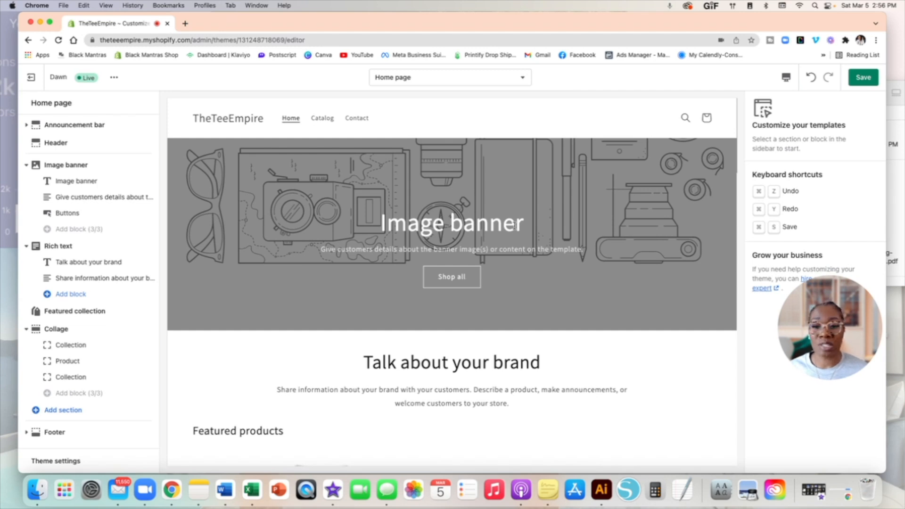
scroll(550, 267, "down", 3)
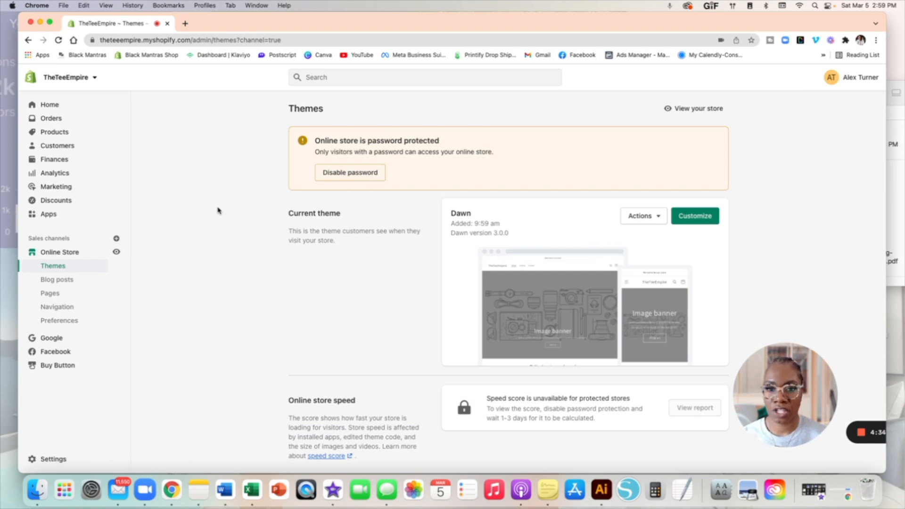
Step: Go to the store Settings from the bottom of the admin sidebar
left_click(53, 459)
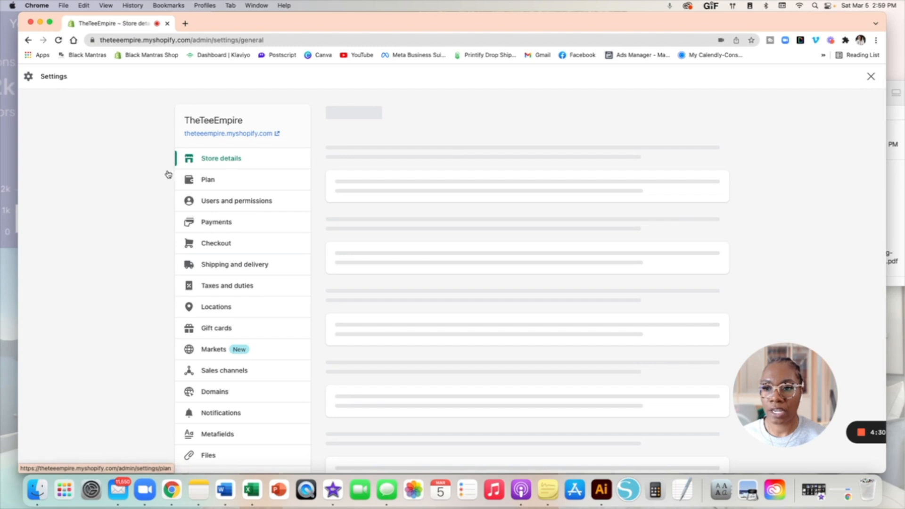
Step: Review Store details, the current plan, and Users and permissions with the owner and 0 of 2 staff
scroll(407, 257, "down", 5)
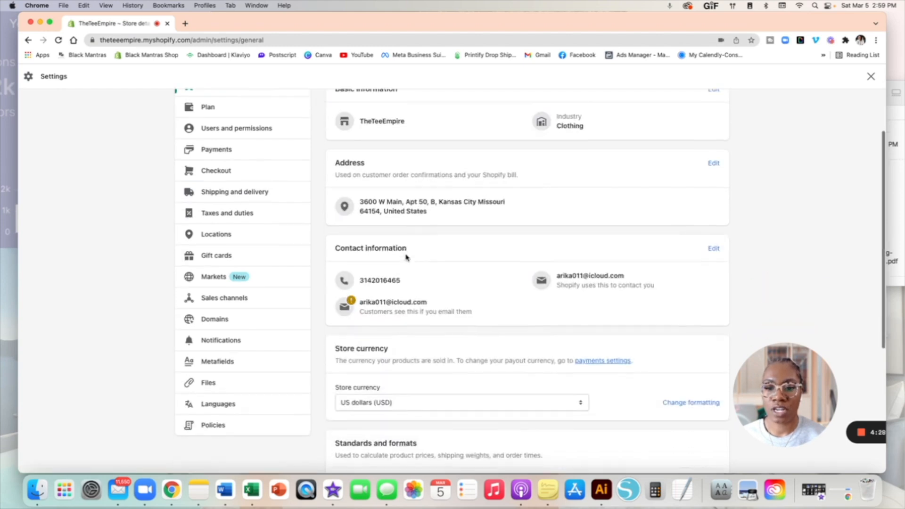
scroll(407, 257, "down", 2)
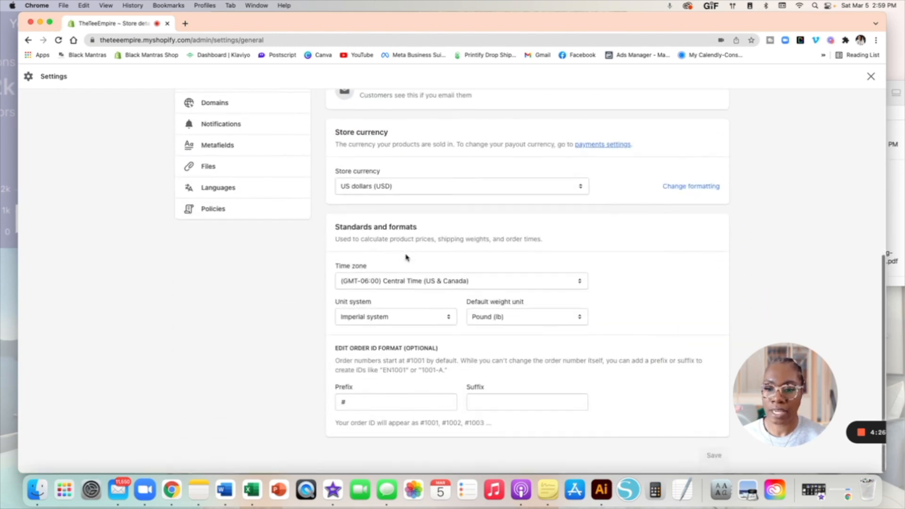
scroll(407, 257, "up", 7)
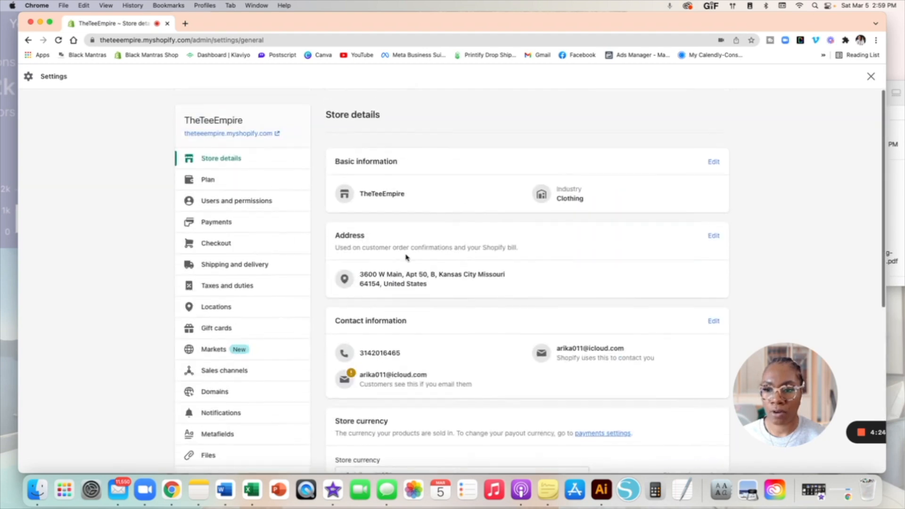
left_click(229, 184)
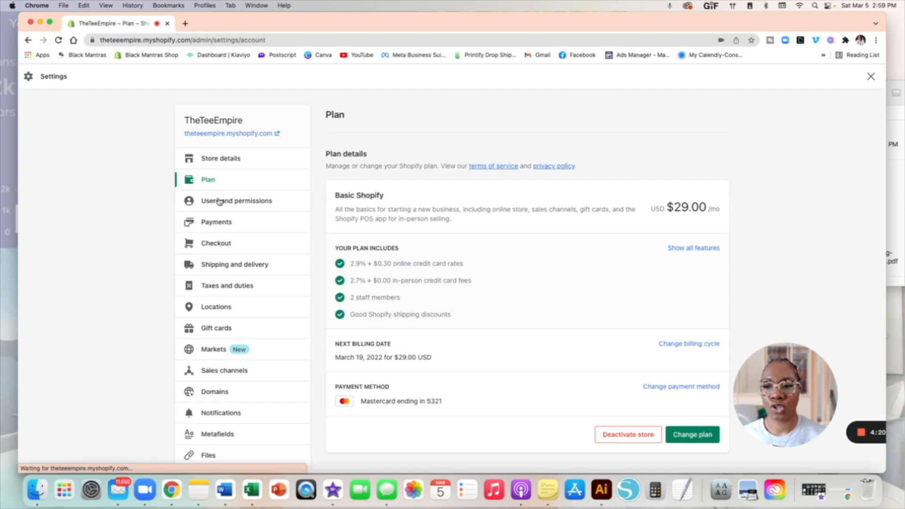
left_click(219, 201)
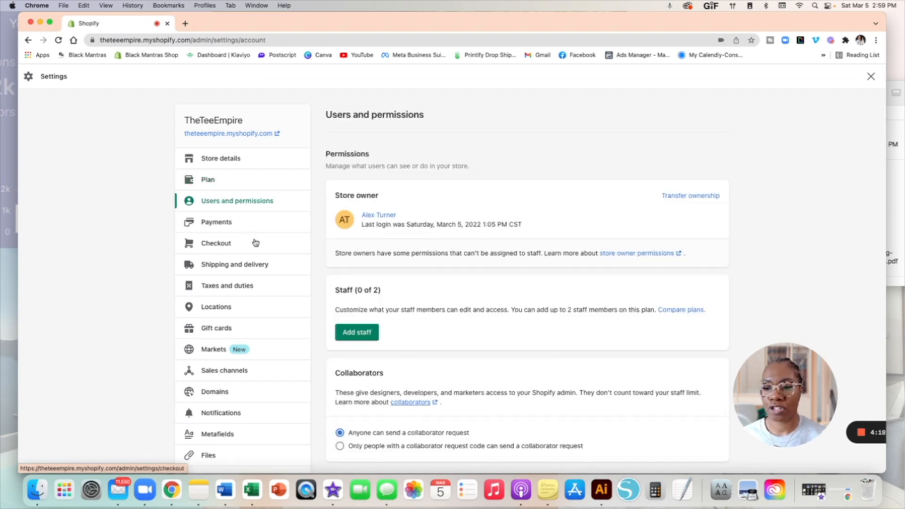
scroll(255, 243, "down", 3)
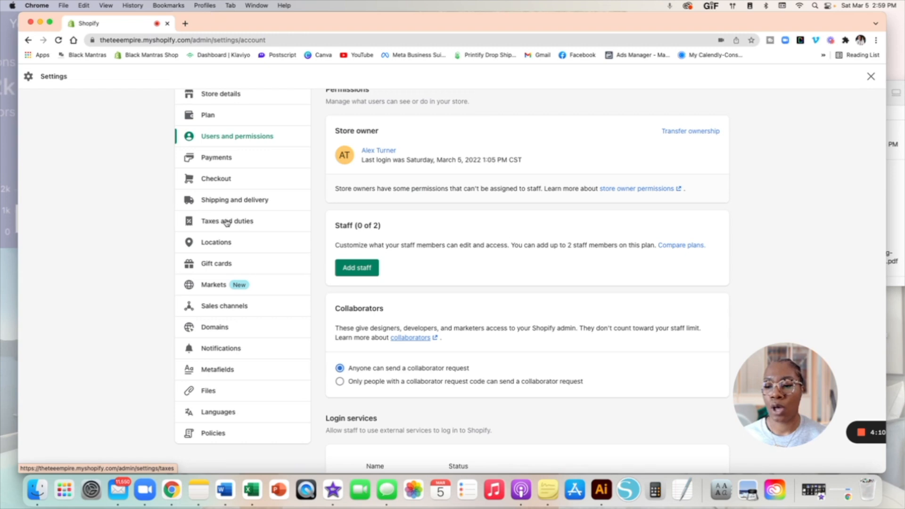
left_click(216, 178)
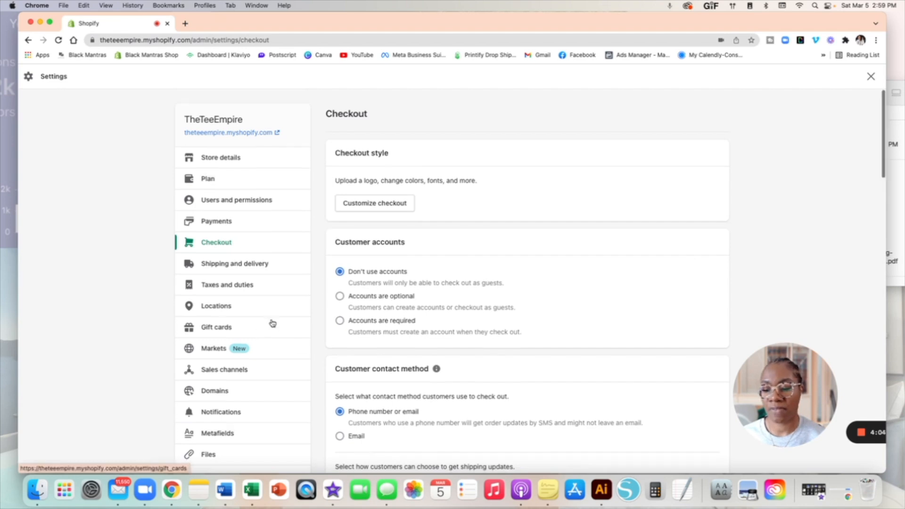
Step: Look over the Checkout settings, then close Settings to return to the Themes page
scroll(273, 324, "down", 3)
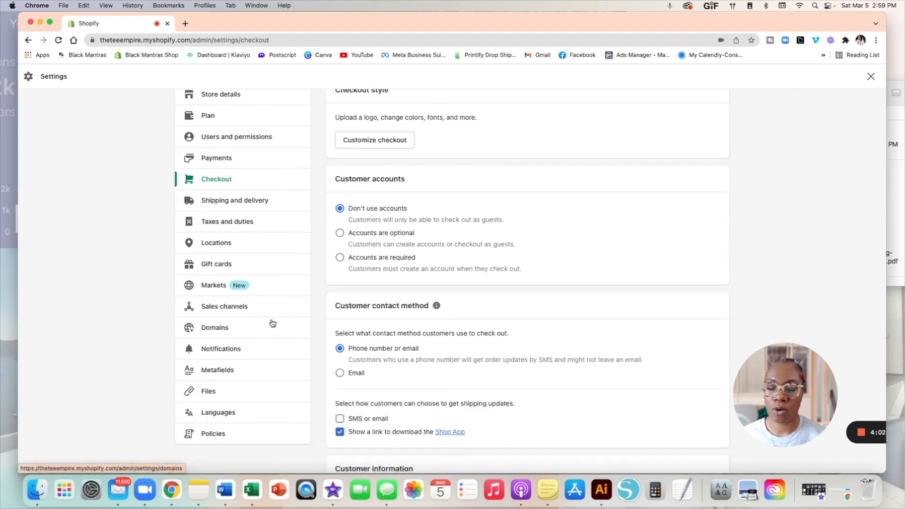
scroll(273, 324, "up", 3)
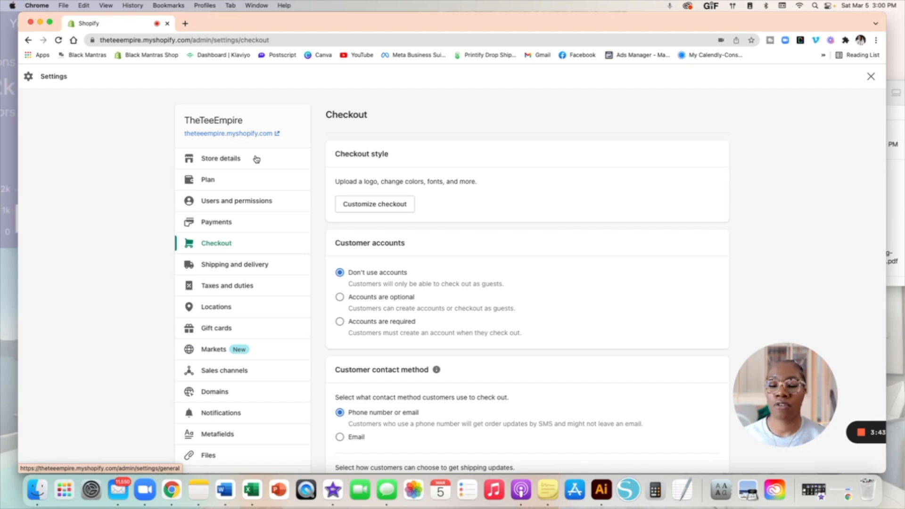
scroll(264, 283, "down", 3)
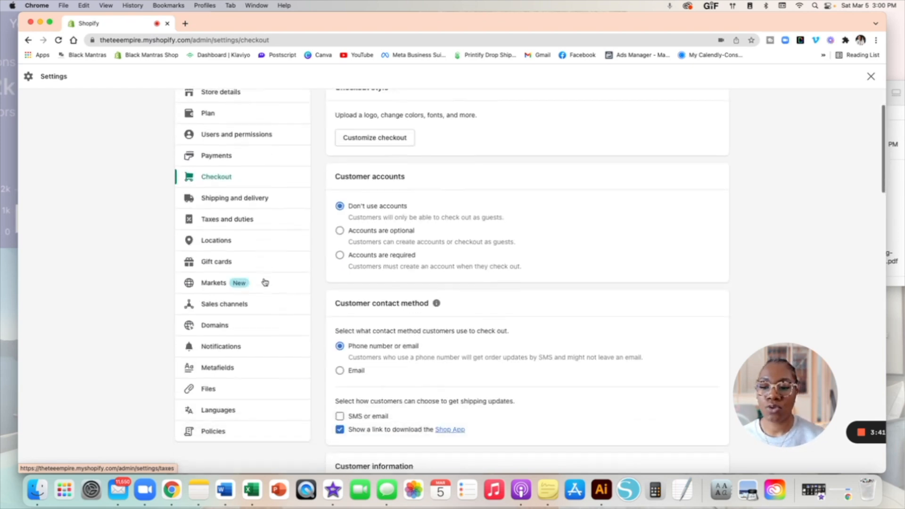
scroll(262, 283, "up", 5)
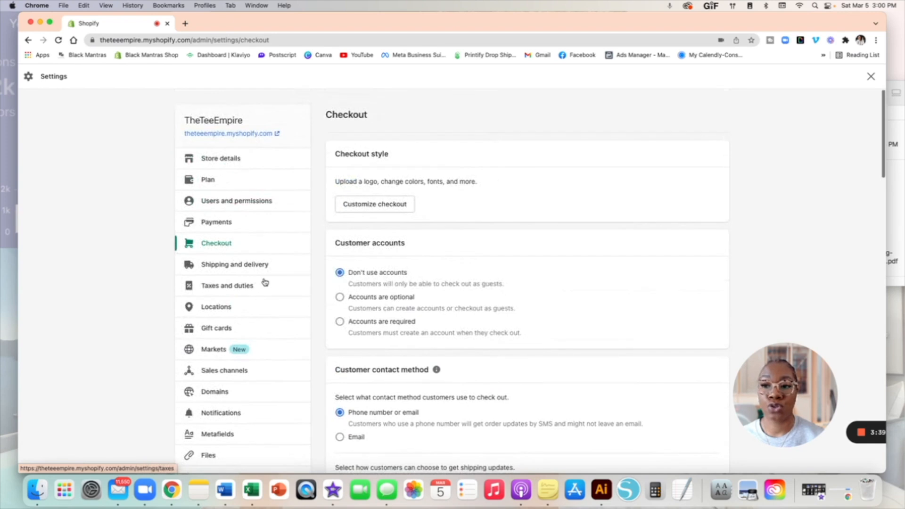
left_click(871, 76)
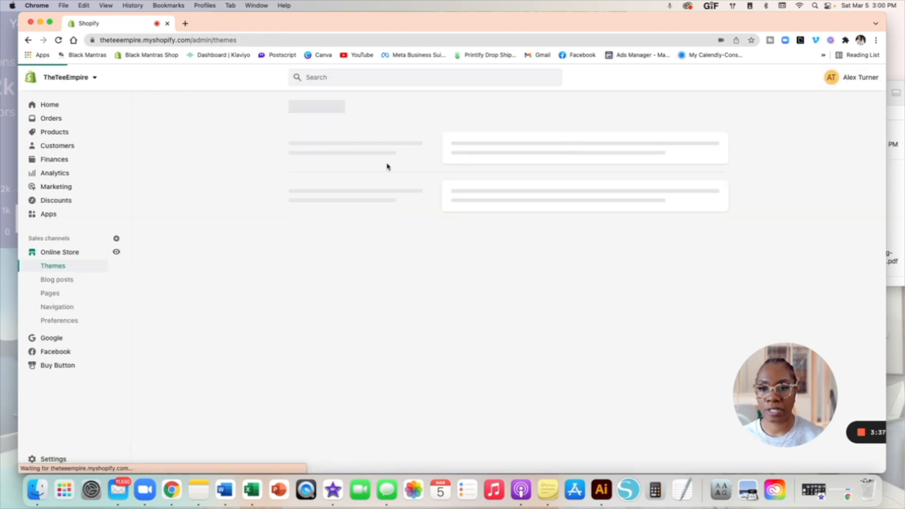